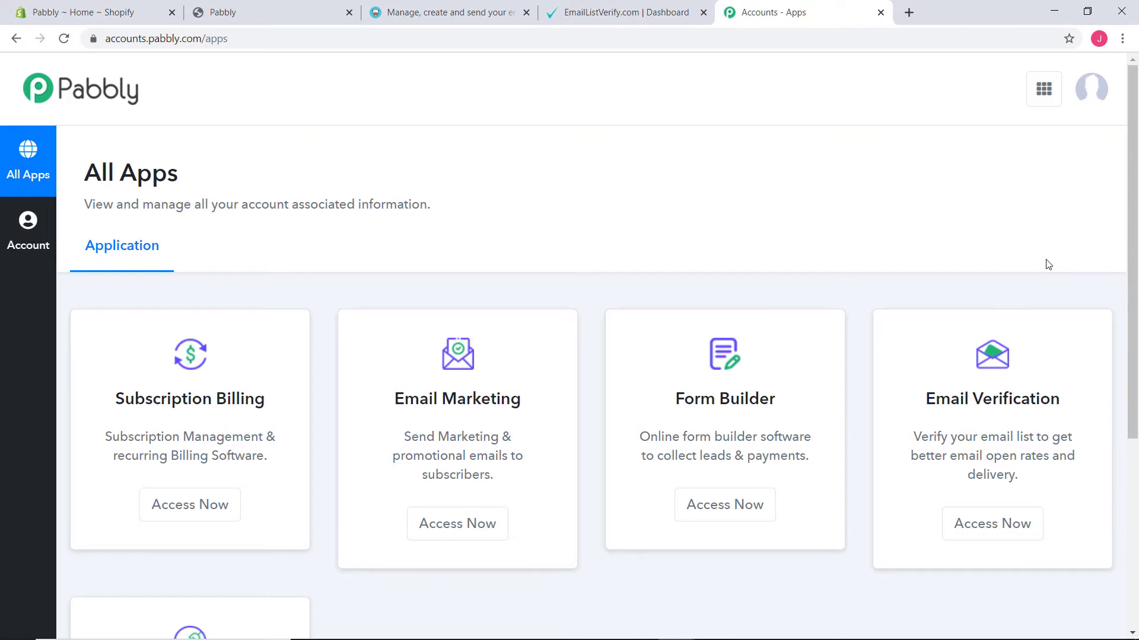
- Open the Connect application from the Pabbly apps page
{"action": "scroll", "coordinate": [1047, 251], "scroll_direction": "down", "scroll_amount": 5}
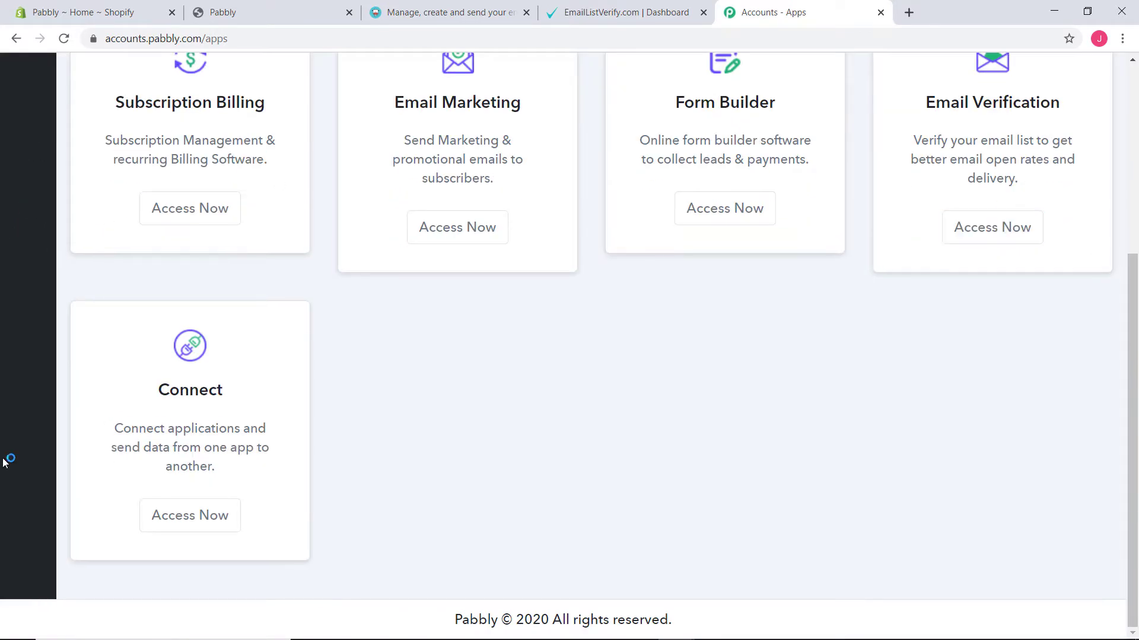
{"action": "left_click", "coordinate": [191, 514]}
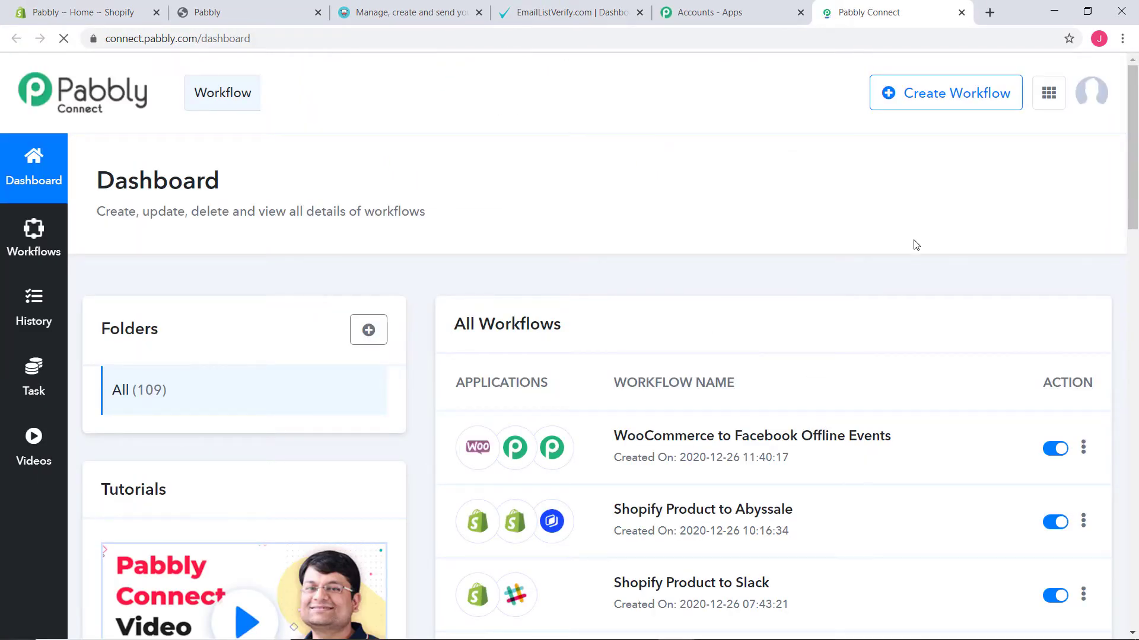
{"action": "scroll", "coordinate": [893, 314], "scroll_direction": "down", "scroll_amount": 7}
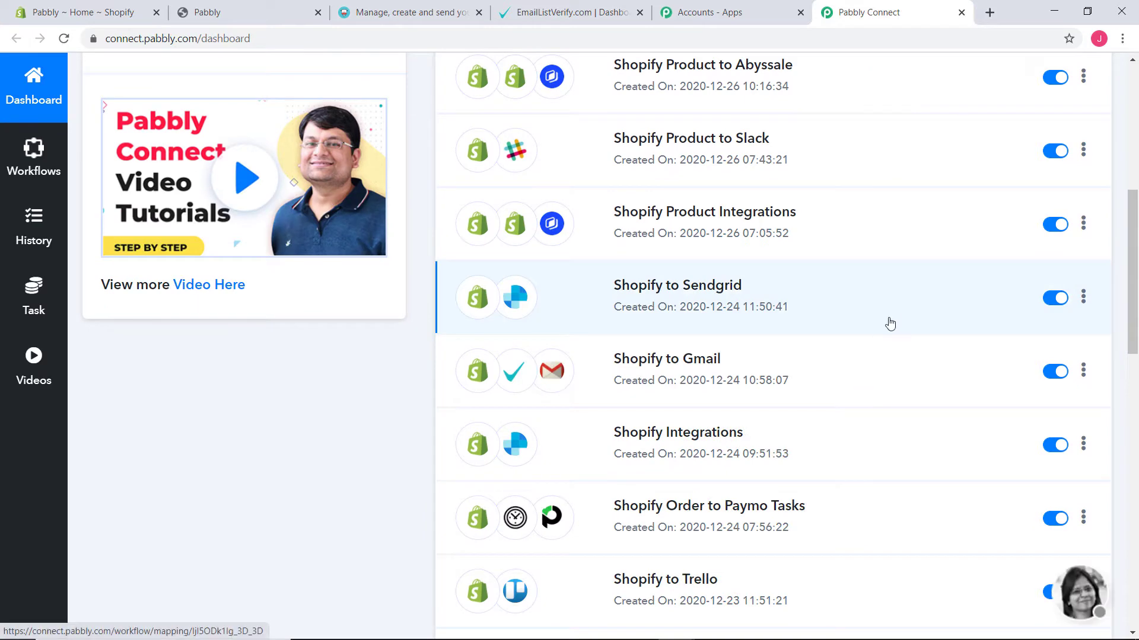
{"action": "scroll", "coordinate": [876, 389], "scroll_direction": "up", "scroll_amount": 7}
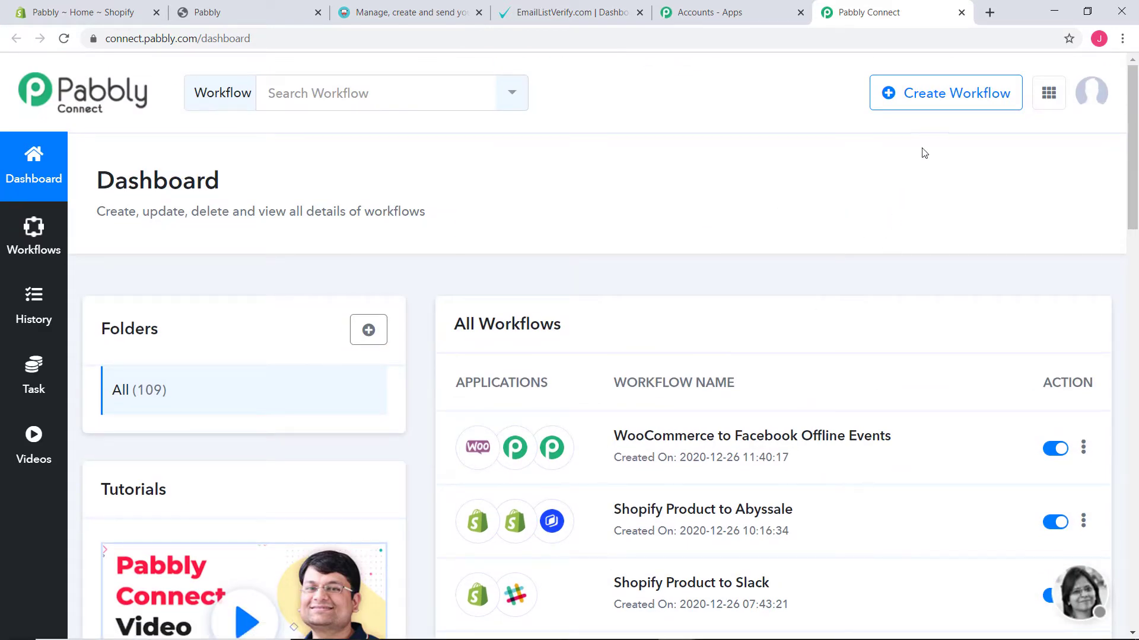
- Create a new workflow named "Google Sheets to Salesforce"
{"action": "left_click", "coordinate": [920, 92]}
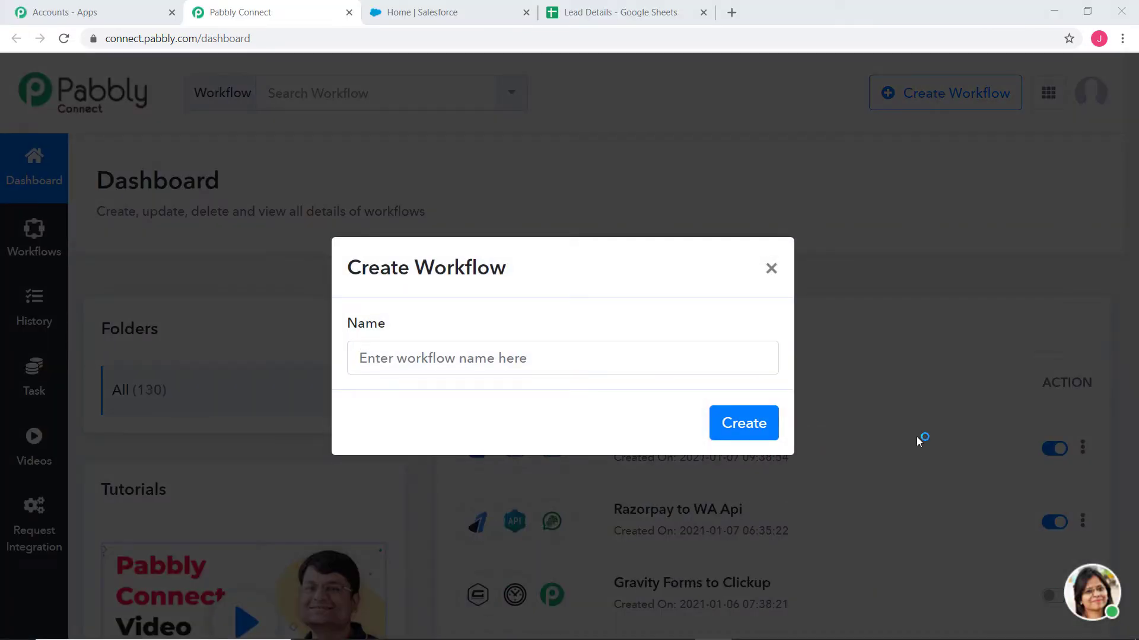
{"action": "left_click", "coordinate": [380, 365]}
{"action": "type", "text": "Goog"}
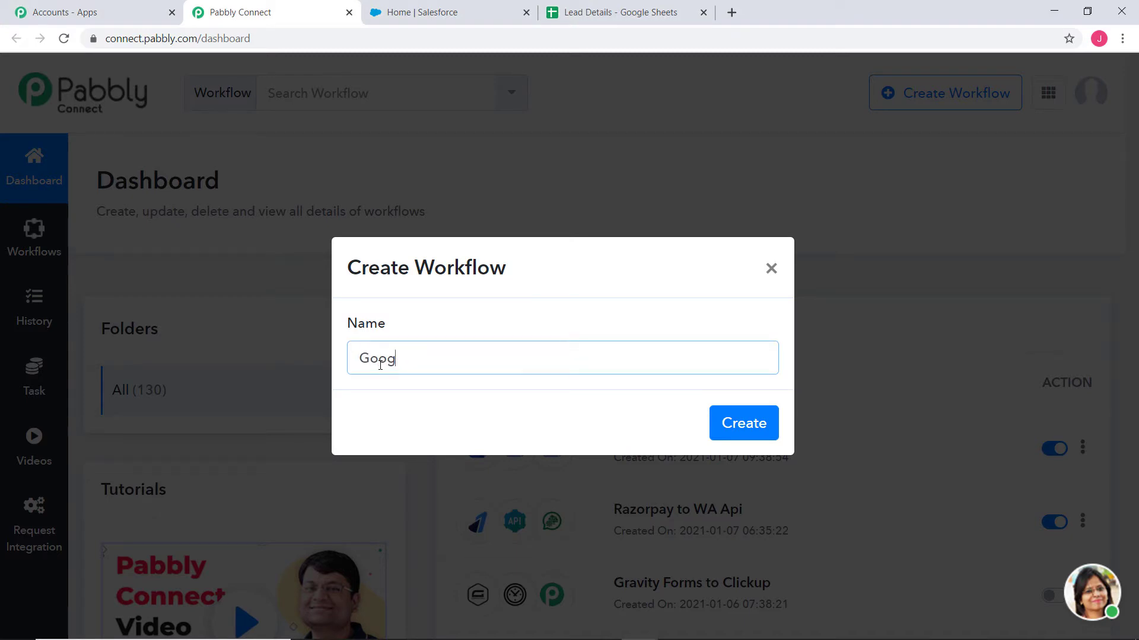
{"action": "type", "text": "le Sheets to Salesforce"}
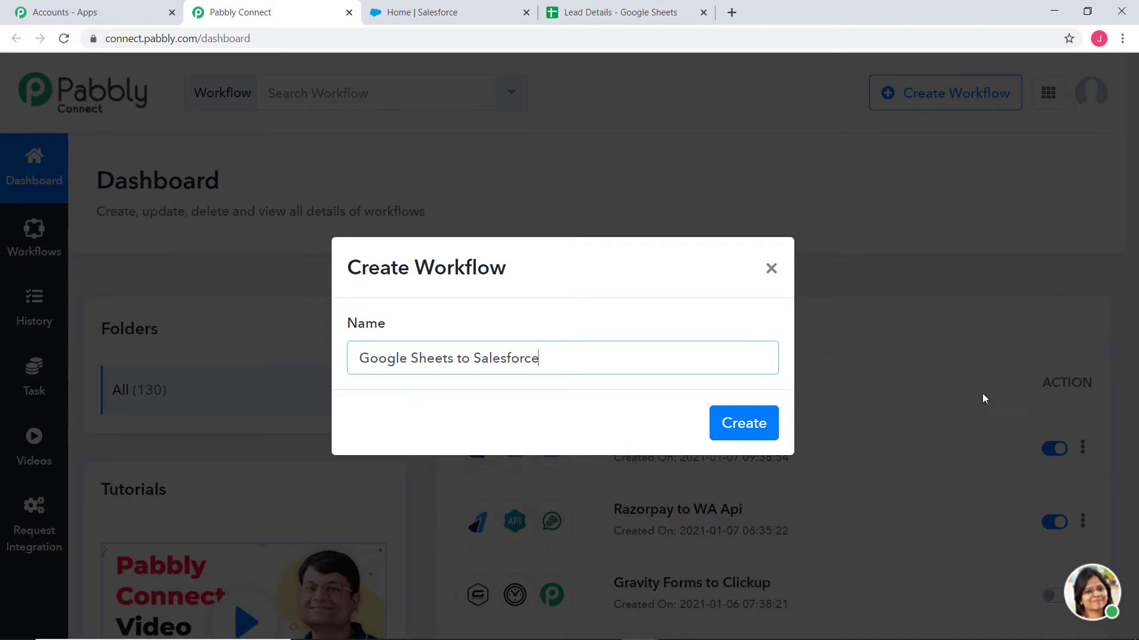
{"action": "left_click", "coordinate": [746, 425]}
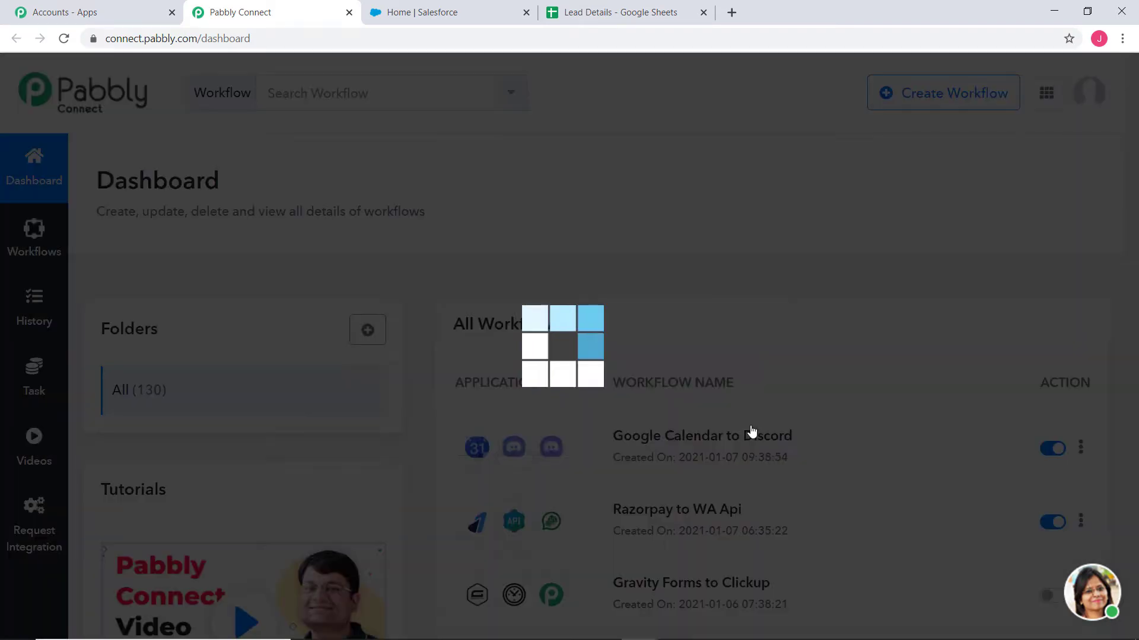
- Set the trigger app to Google Sheets with the New Spreadsheet Row trigger event
{"action": "left_click", "coordinate": [484, 438]}
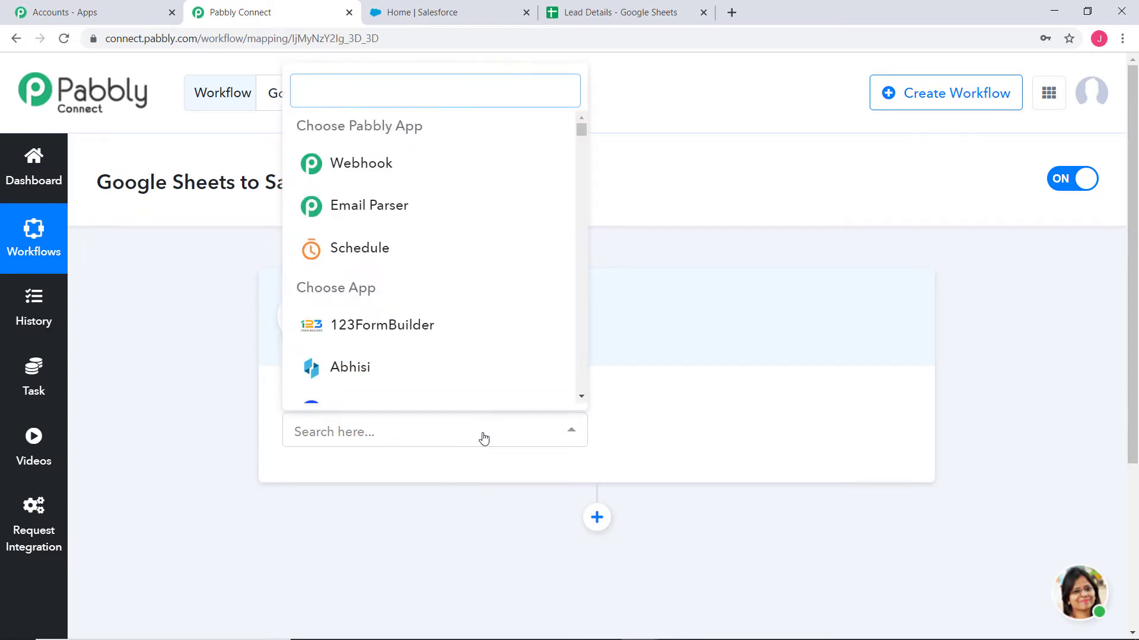
{"action": "type", "text": "goog"}
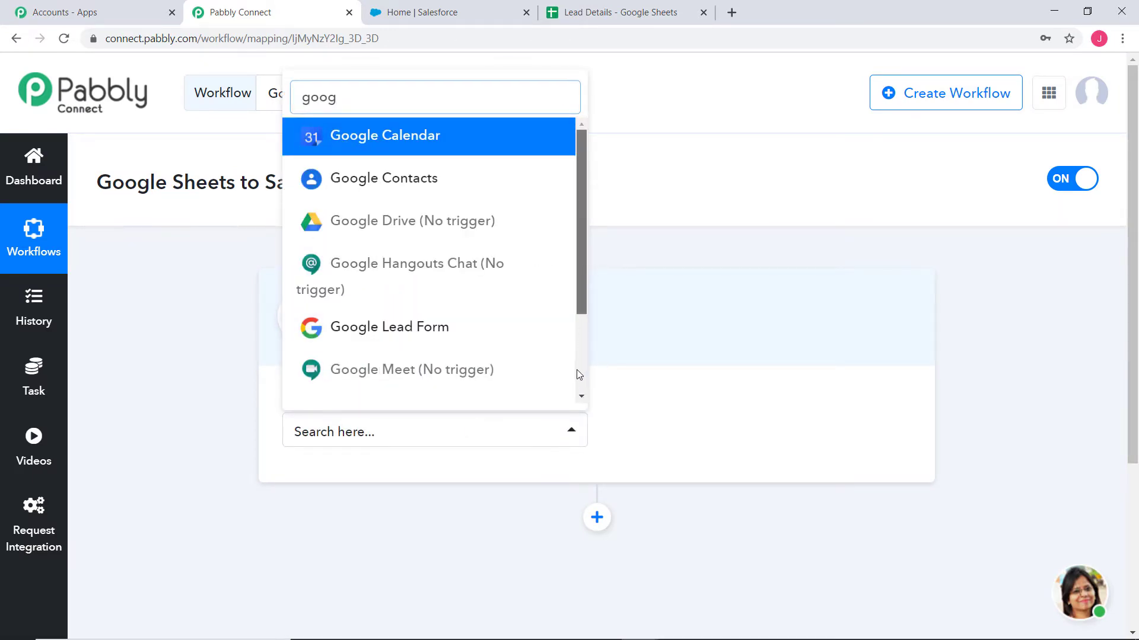
{"action": "scroll", "coordinate": [576, 374], "scroll_direction": "down", "scroll_amount": 2}
{"action": "left_click", "coordinate": [438, 344]}
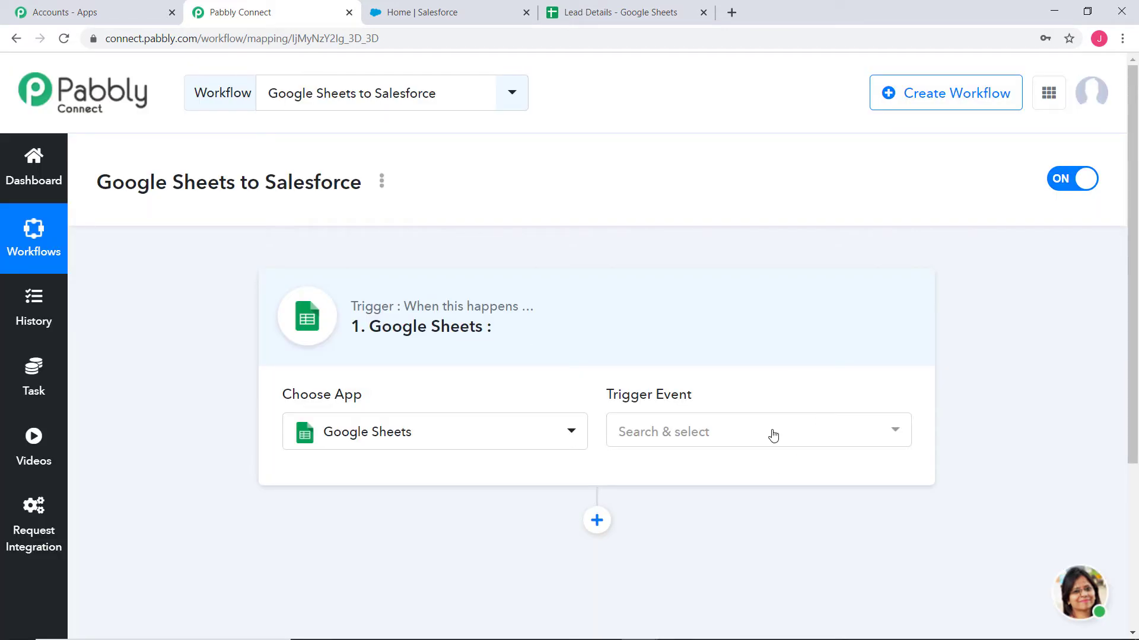
{"action": "left_click", "coordinate": [774, 436]}
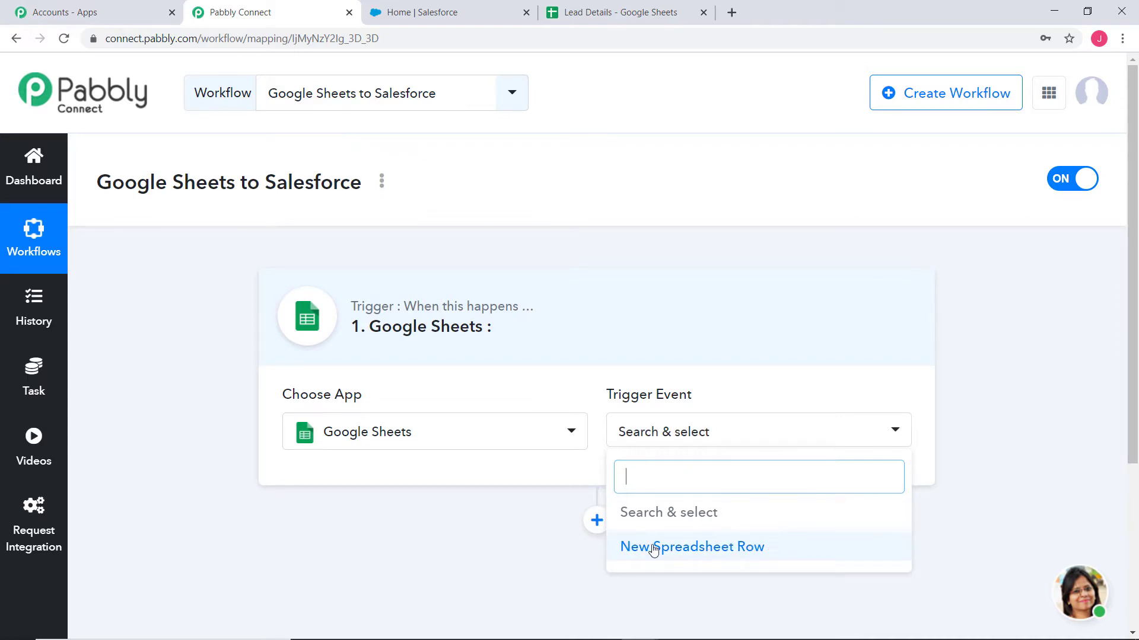
{"action": "left_click", "coordinate": [691, 549]}
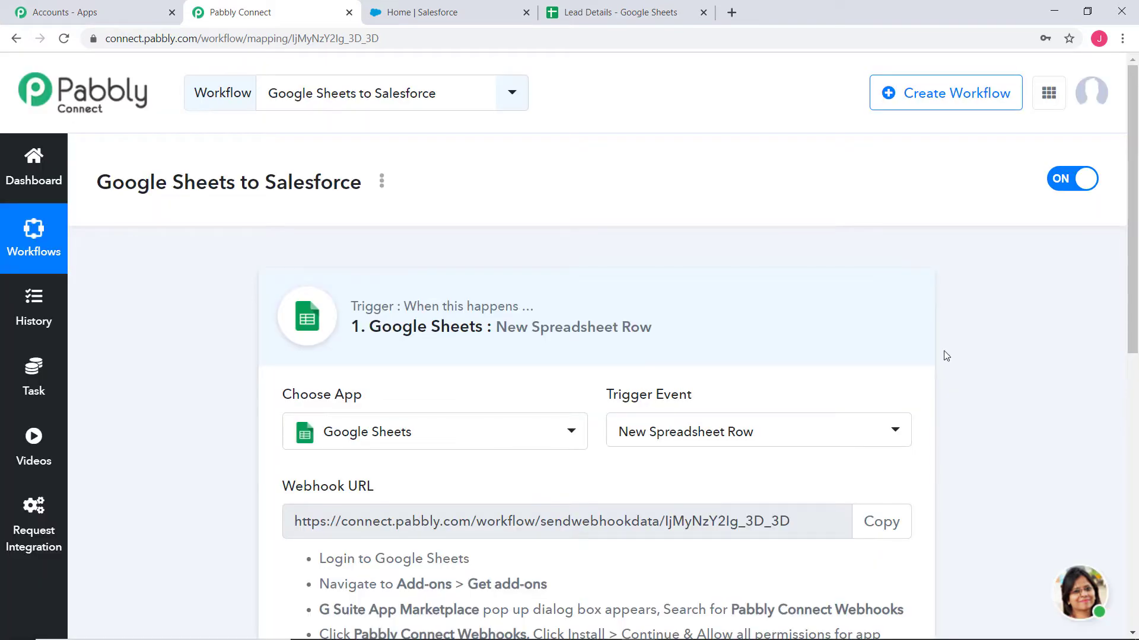
- Review the webhook URL and the setup instructions for the Google Sheets trigger
{"action": "left_click_drag", "start_coordinate": [599, 394], "coordinate": [724, 395]}
{"action": "left_click", "coordinate": [687, 395]}
{"action": "scroll", "coordinate": [1025, 391], "scroll_direction": "down", "scroll_amount": 2}
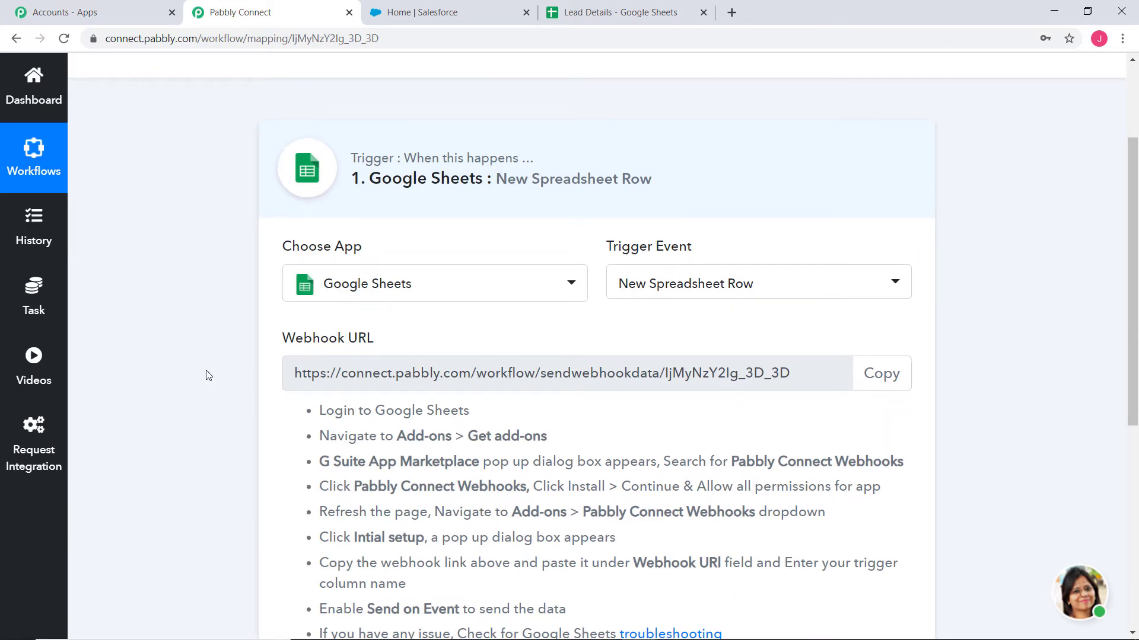
{"action": "left_click_drag", "start_coordinate": [281, 338], "coordinate": [394, 335]}
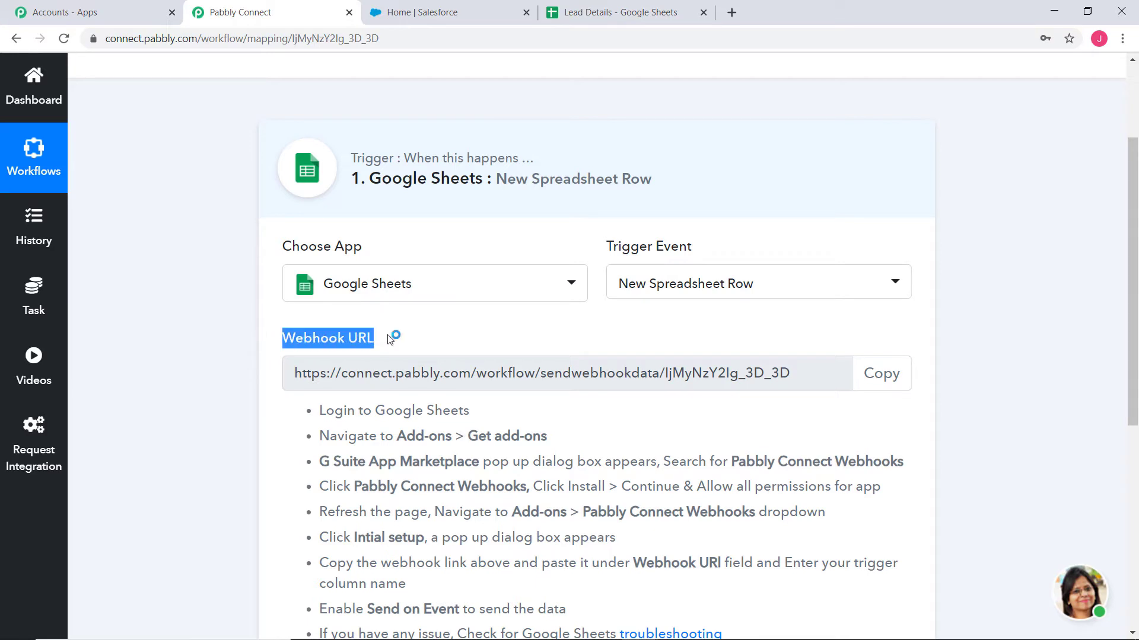
{"action": "left_click", "coordinate": [357, 338]}
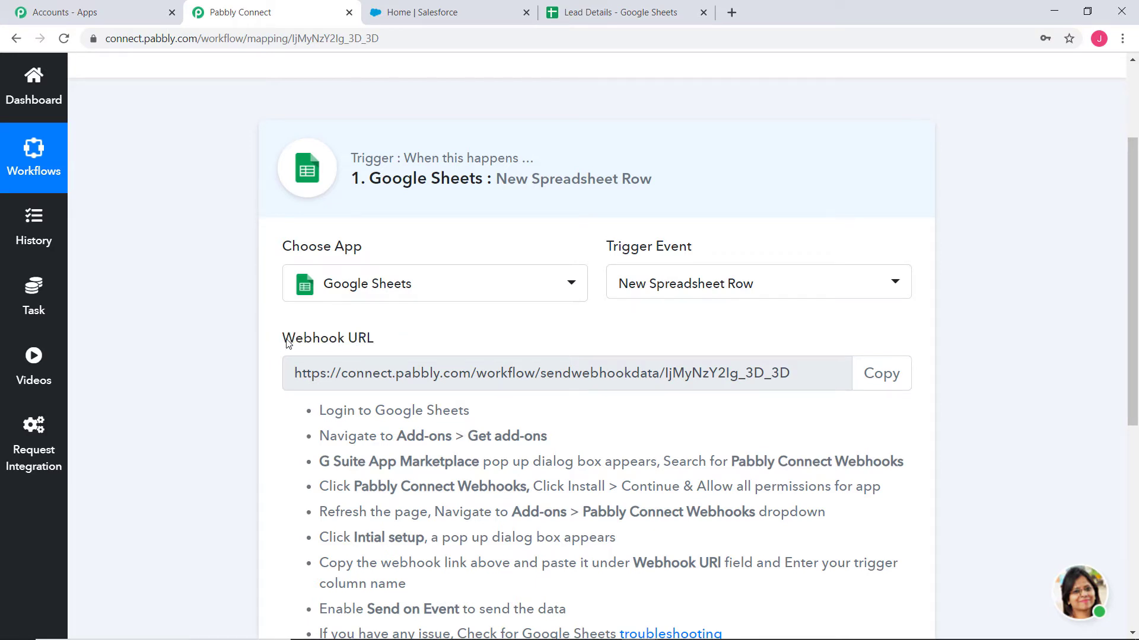
{"action": "left_click_drag", "start_coordinate": [289, 338], "coordinate": [383, 342]}
{"action": "left_click", "coordinate": [358, 339]}
{"action": "scroll", "coordinate": [1016, 344], "scroll_direction": "down", "scroll_amount": 2}
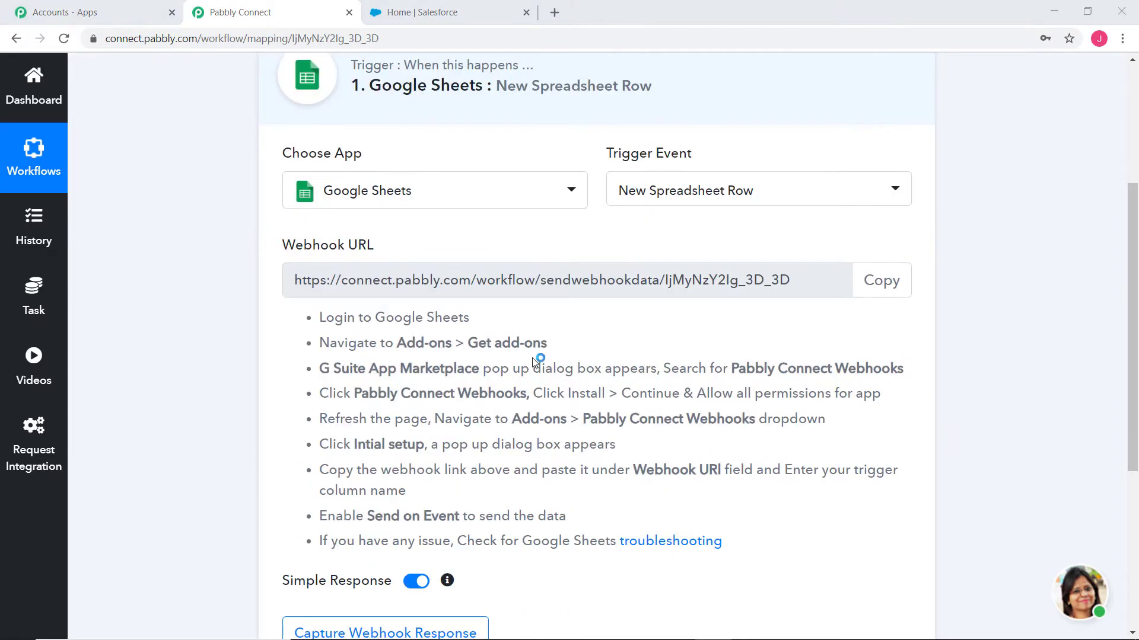
{"action": "left_click_drag", "start_coordinate": [325, 311], "coordinate": [737, 510]}
{"action": "left_click", "coordinate": [738, 454]}
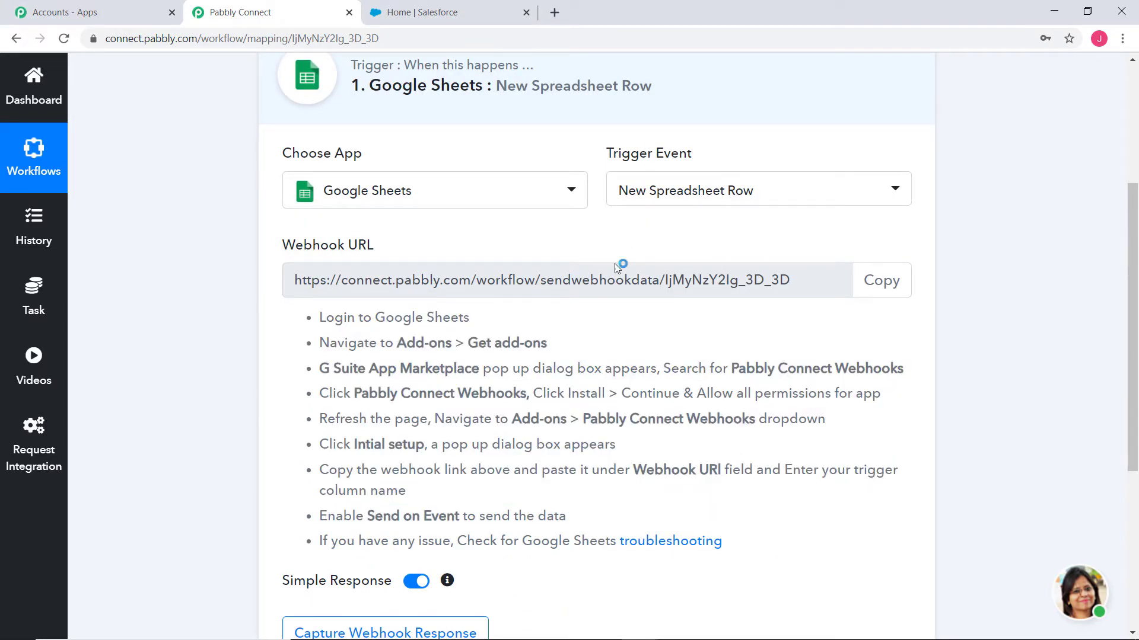
- Switch to the Lead Details spreadsheet and search the add-on marketplace for Pabbly Connect Webhooks
{"action": "mouse_move", "coordinate": [590, 635]}
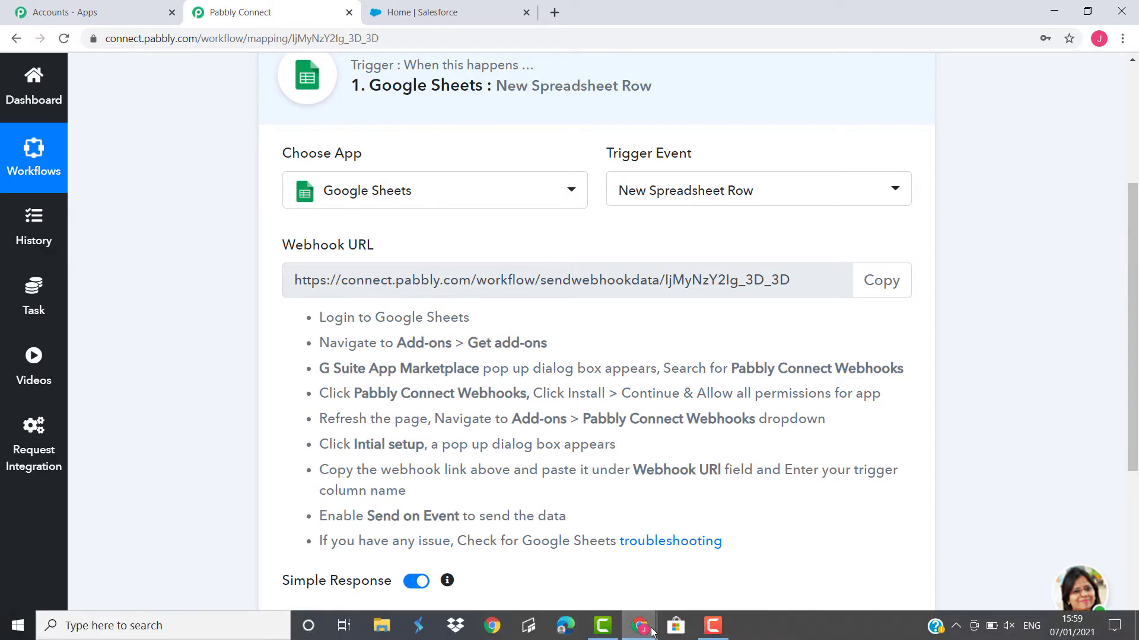
{"action": "mouse_move", "coordinate": [639, 626]}
{"action": "left_click", "coordinate": [864, 564]}
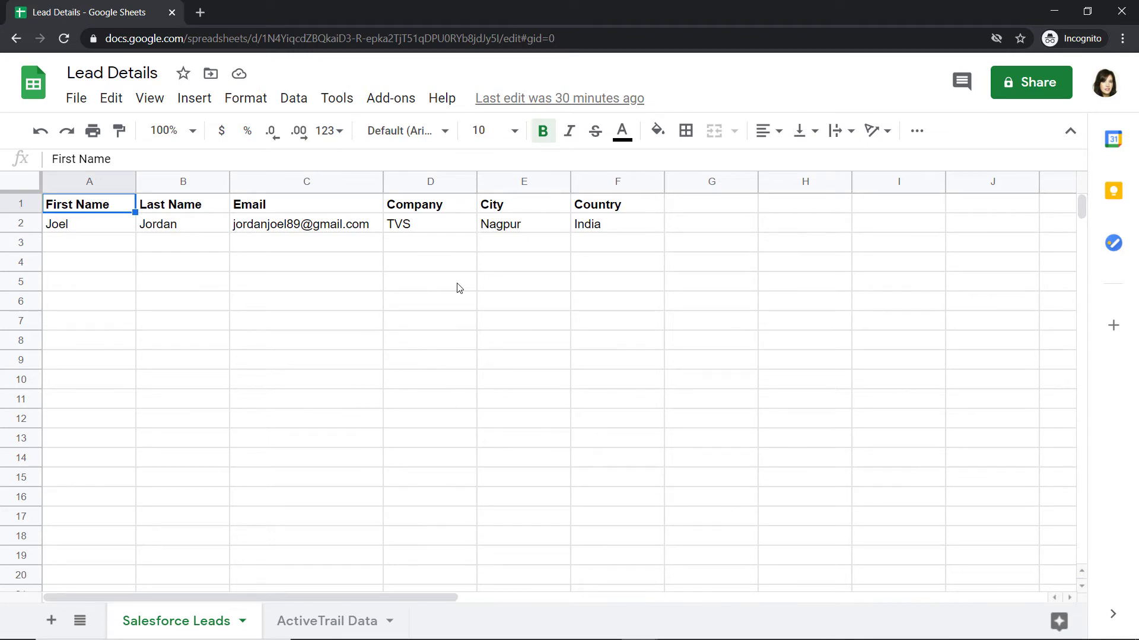
{"action": "left_click", "coordinate": [386, 104]}
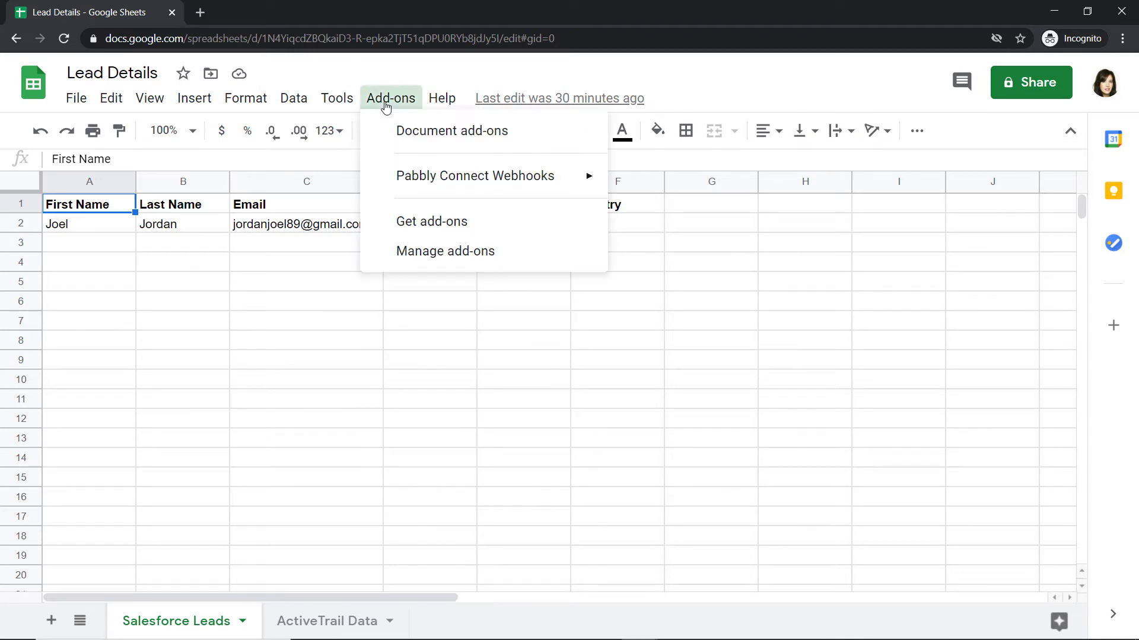
{"action": "left_click", "coordinate": [422, 224]}
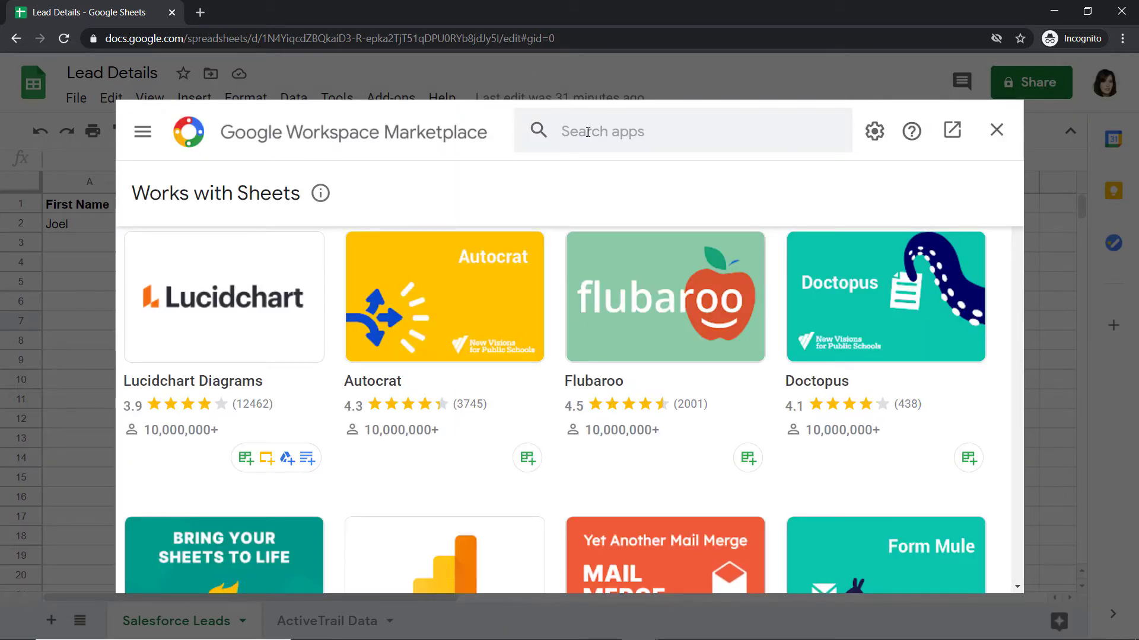
{"action": "left_click", "coordinate": [589, 130]}
{"action": "type", "text": "P"}
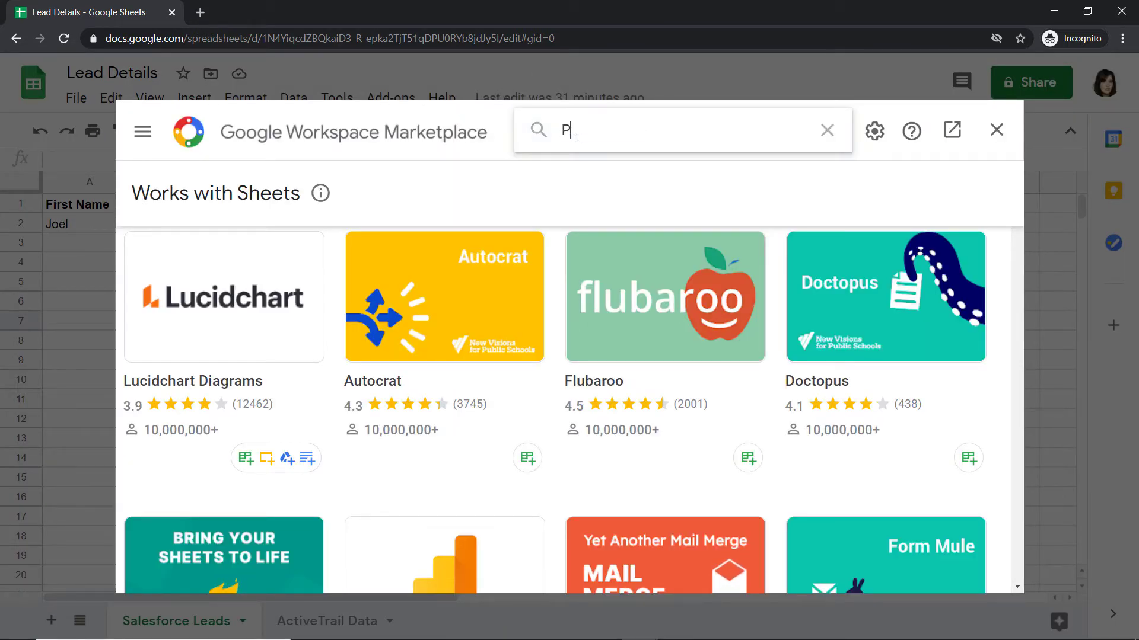
{"action": "type", "text": "abbly C"}
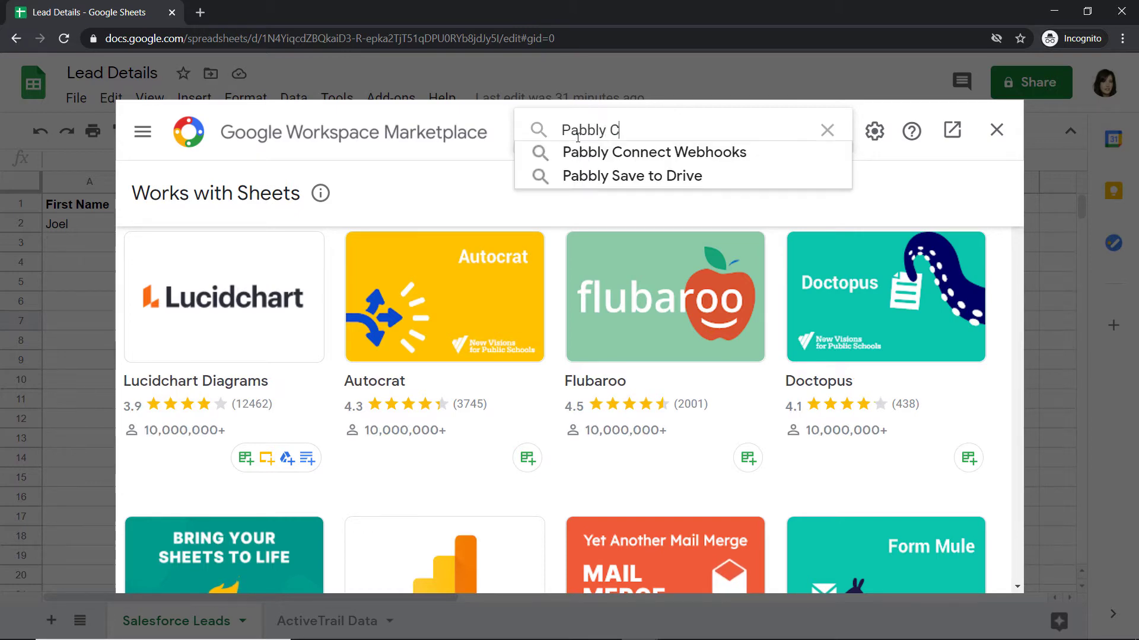
{"action": "type", "text": "onnect"}
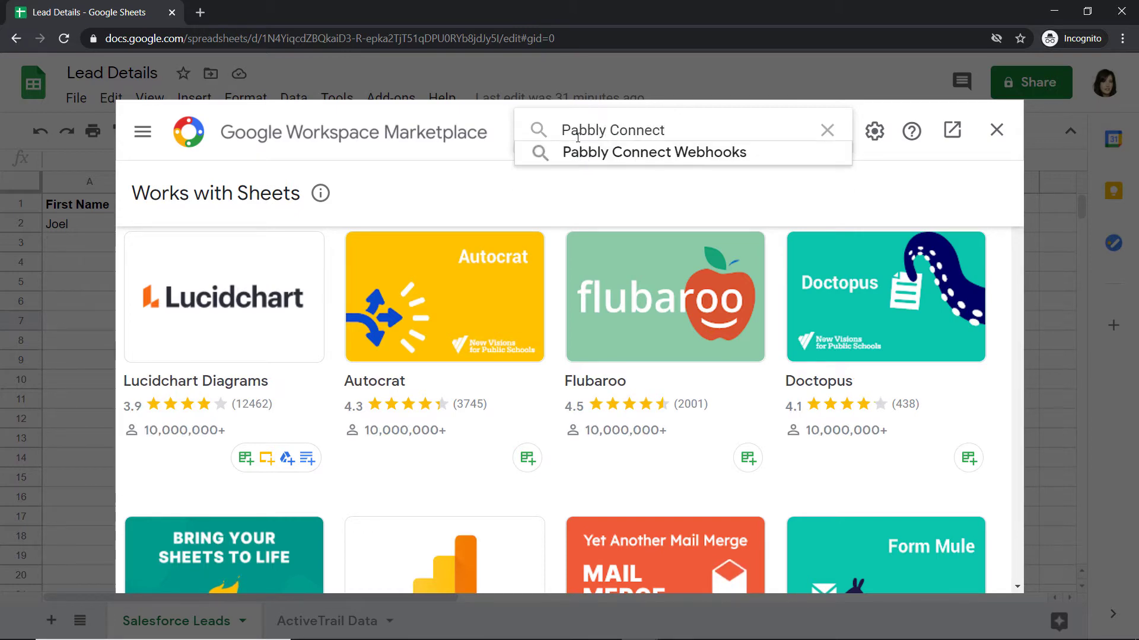
{"action": "left_click", "coordinate": [619, 156]}
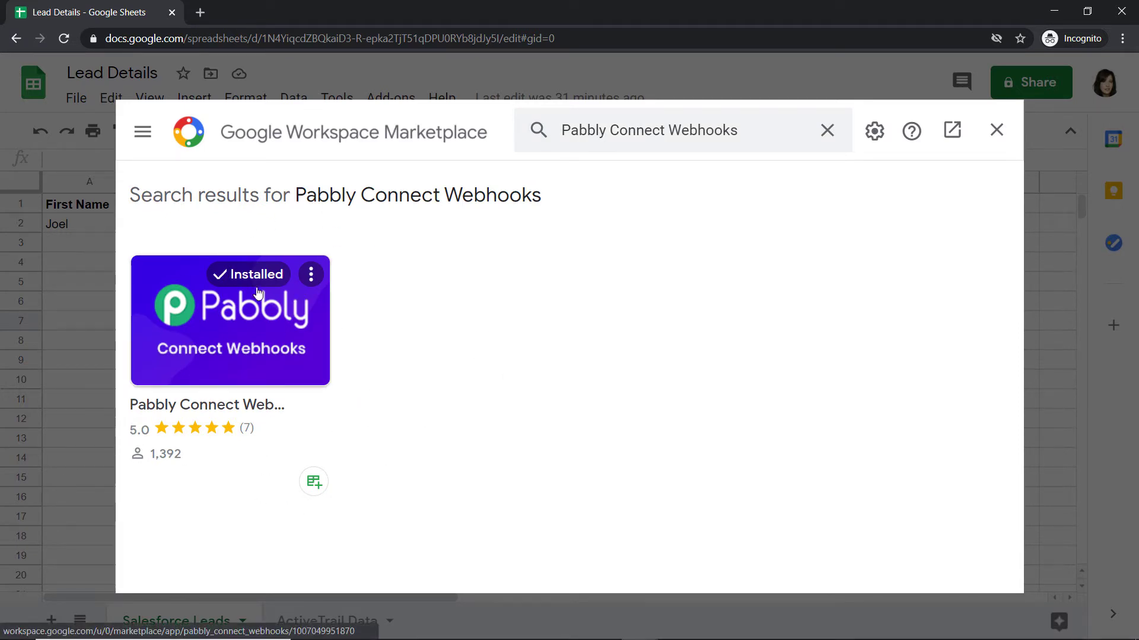
{"action": "left_click", "coordinate": [996, 130]}
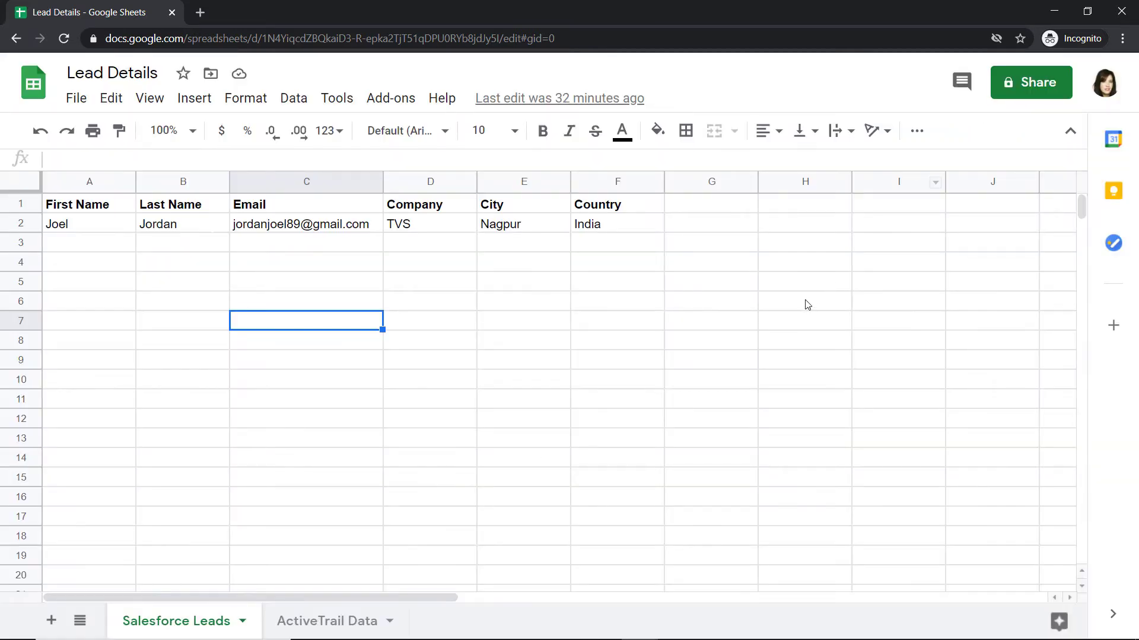
{"action": "left_click", "coordinate": [391, 98]}
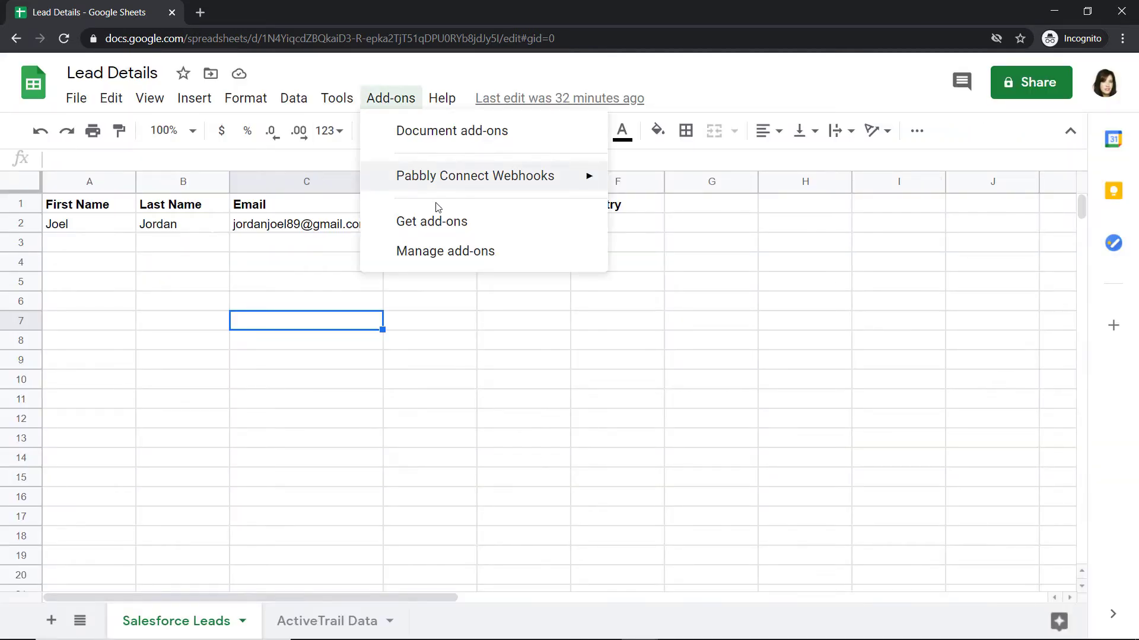
{"action": "mouse_move", "coordinate": [483, 177]}
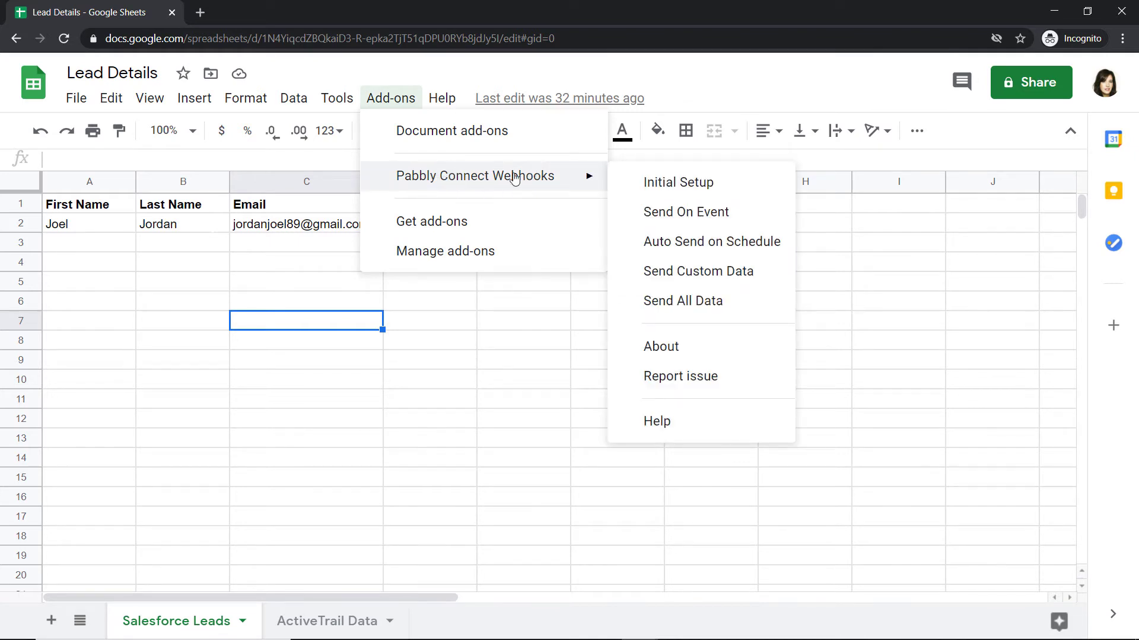
{"action": "left_click", "coordinate": [671, 186]}
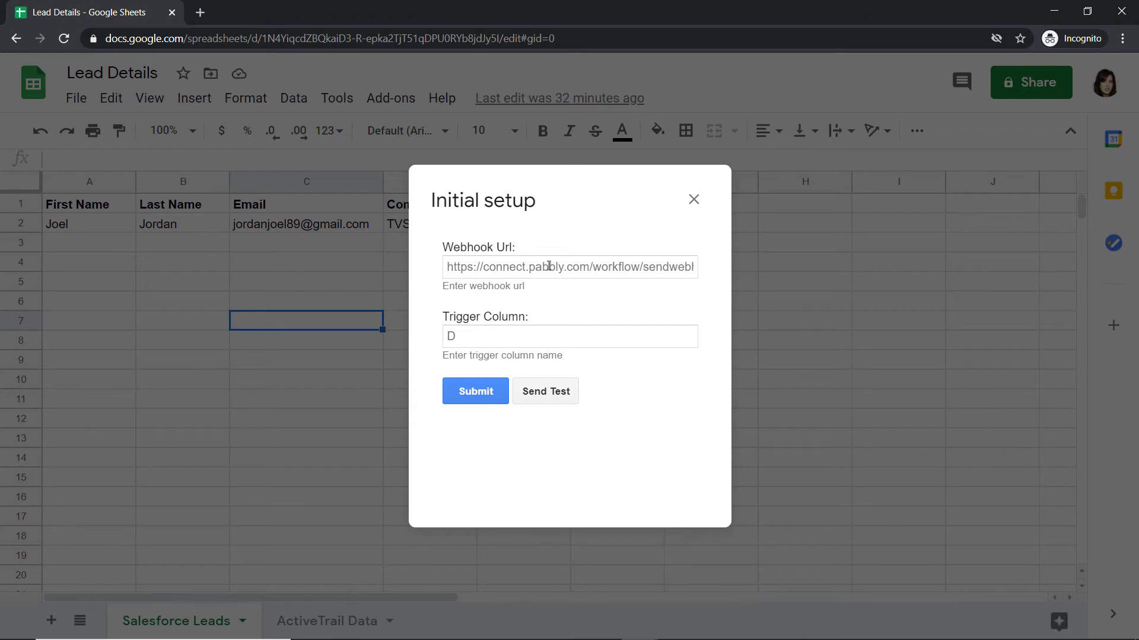
{"action": "key", "text": "alt+Tab"}
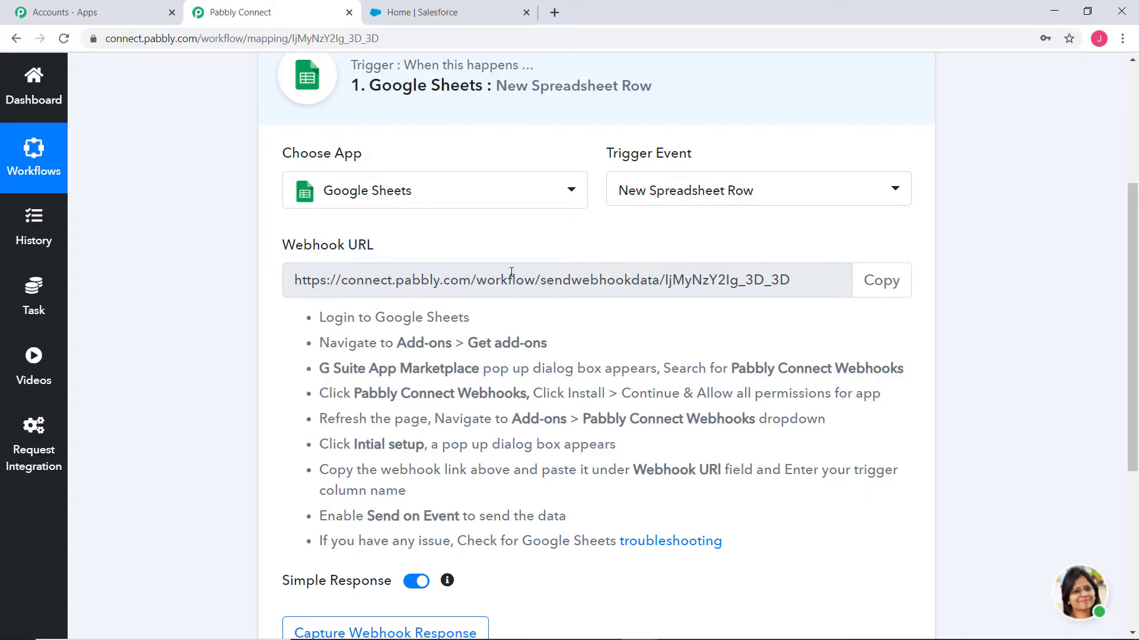
{"action": "key", "text": "alt+Tab"}
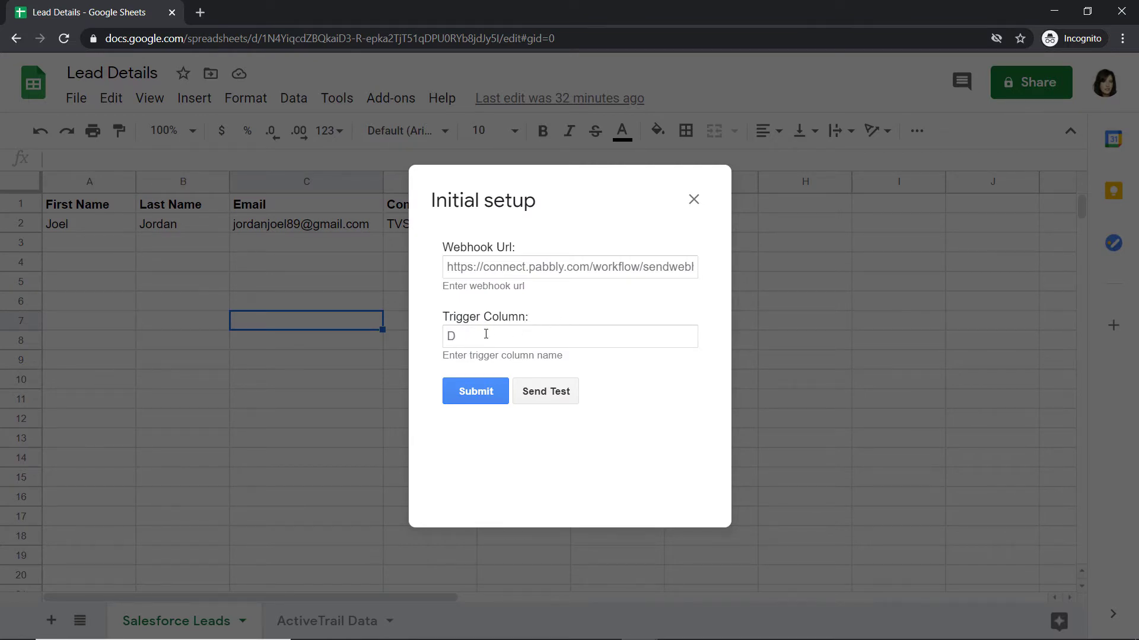
{"action": "left_click", "coordinate": [694, 199]}
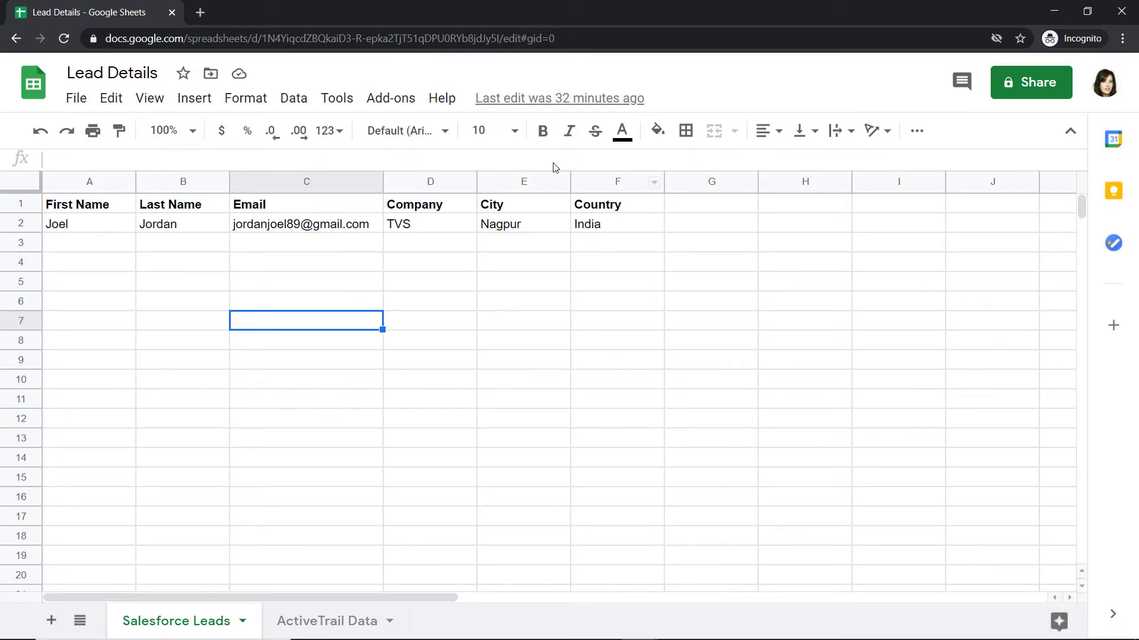
- Open the Pabbly Connect Webhooks add-on's Initial Setup and set the trigger column to F
{"action": "left_click", "coordinate": [390, 99]}
{"action": "mouse_move", "coordinate": [478, 175]}
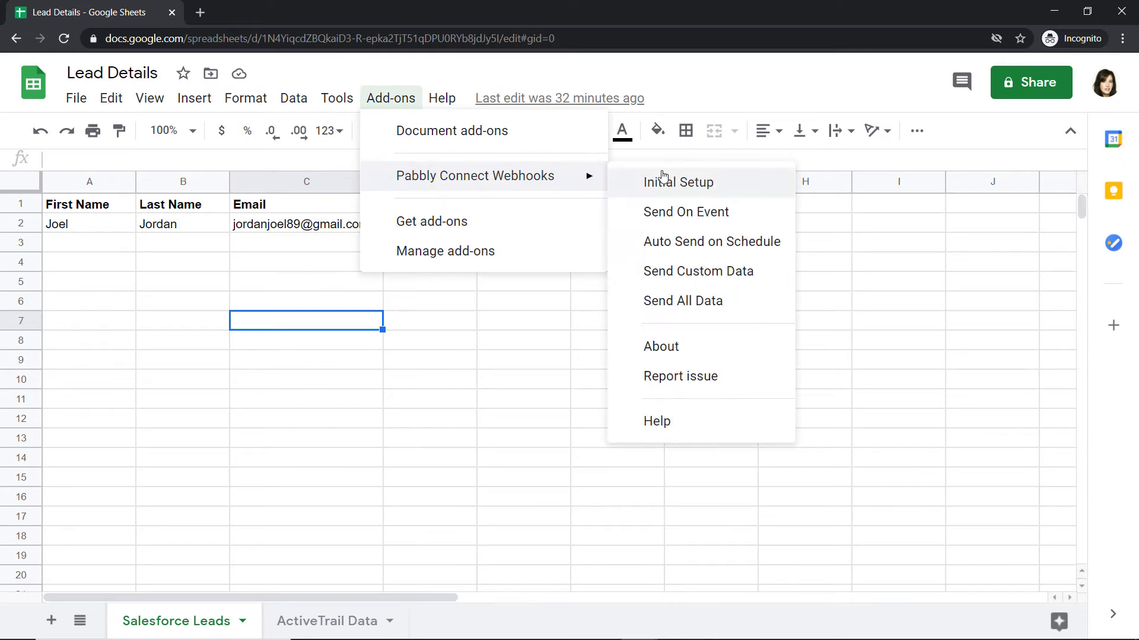
{"action": "left_click", "coordinate": [658, 178]}
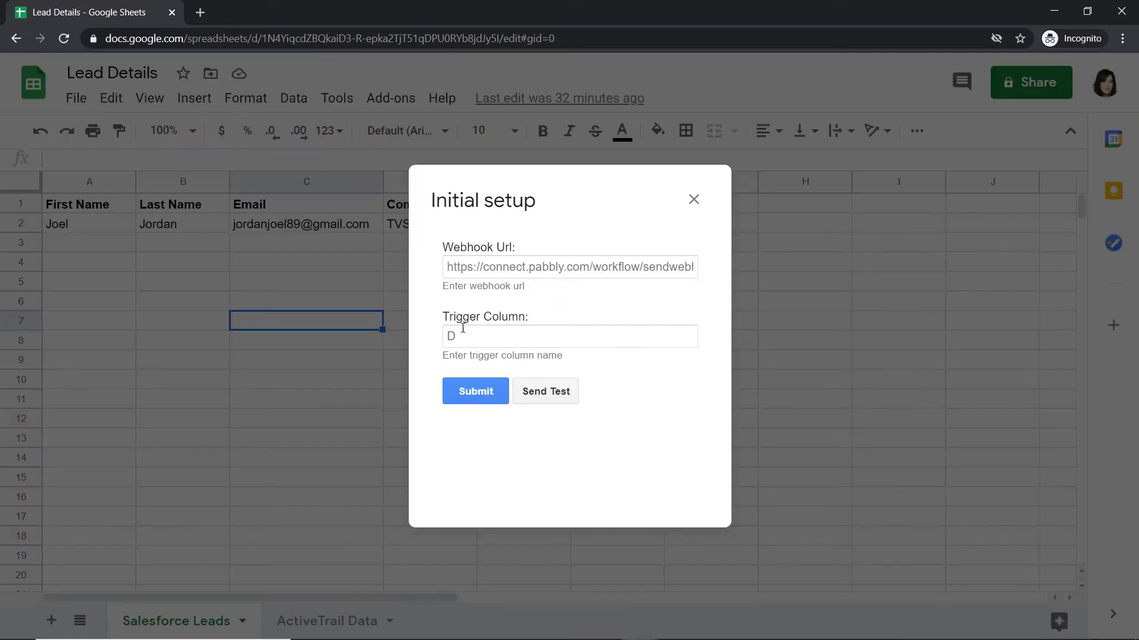
{"action": "left_click", "coordinate": [461, 337]}
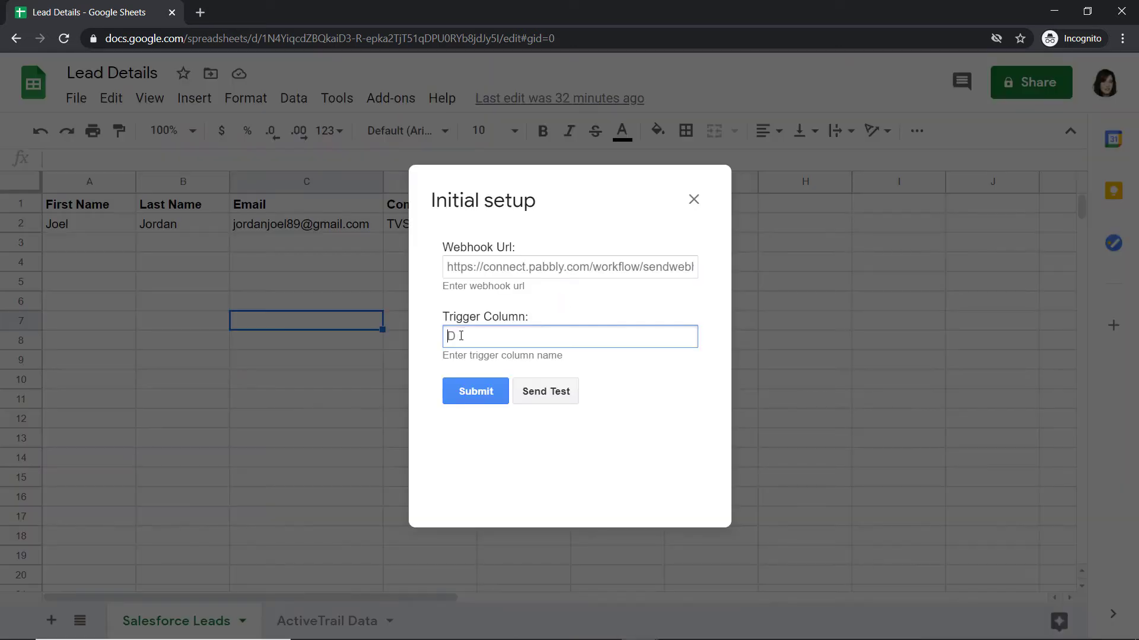
- Copy the workflow's webhook URL from Pabbly Connect and paste it into the Webhook Url field
{"action": "left_click", "coordinate": [475, 268]}
{"action": "key", "text": "alt+Tab"}
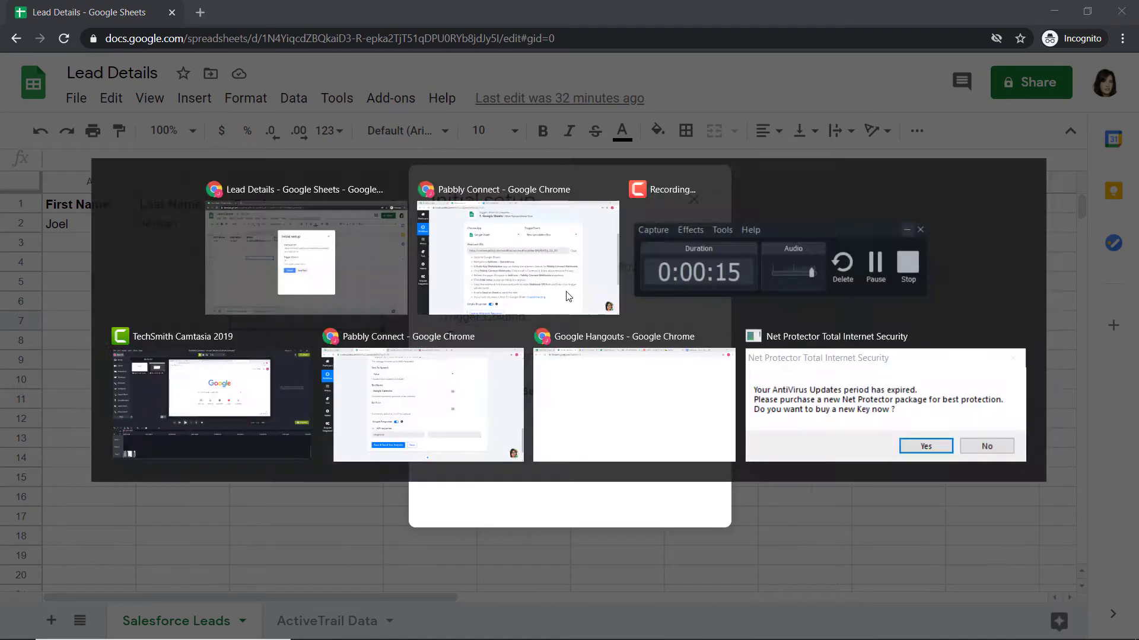
{"action": "left_click", "coordinate": [880, 284]}
{"action": "key", "text": "ctrl+c"}
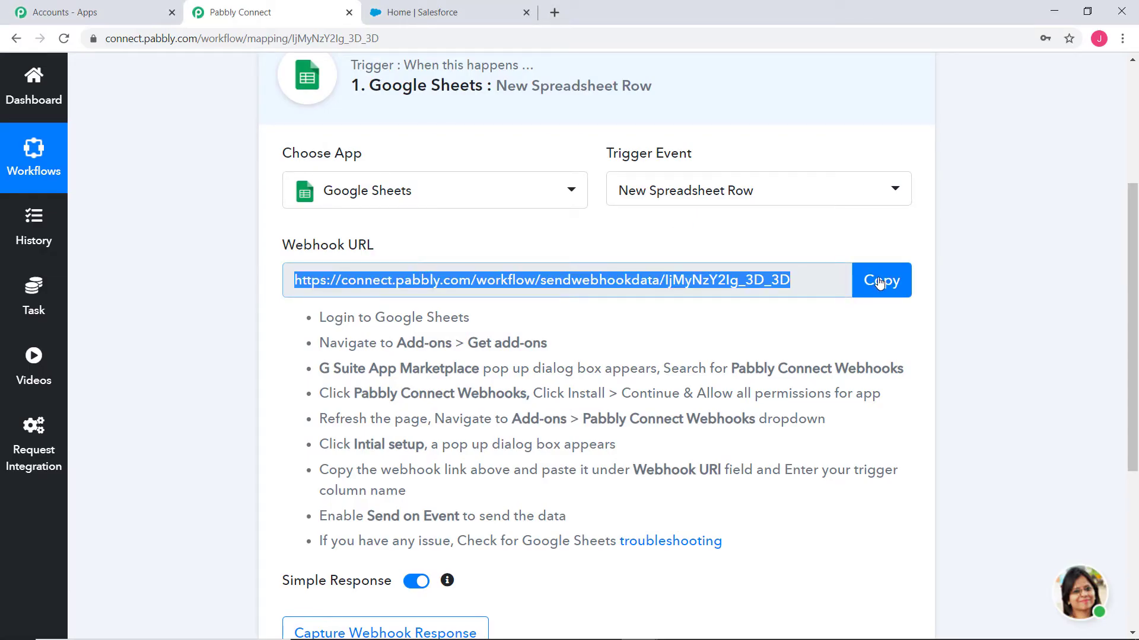
{"action": "key", "text": "alt+Tab"}
{"action": "right_click", "coordinate": [486, 273]}
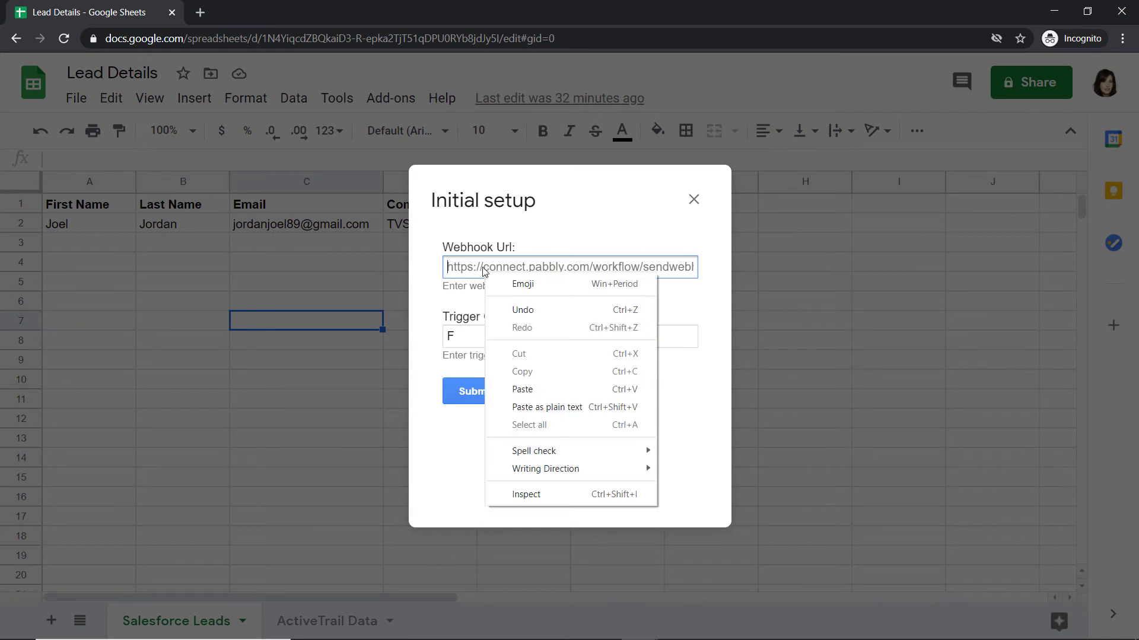
{"action": "left_click", "coordinate": [534, 385]}
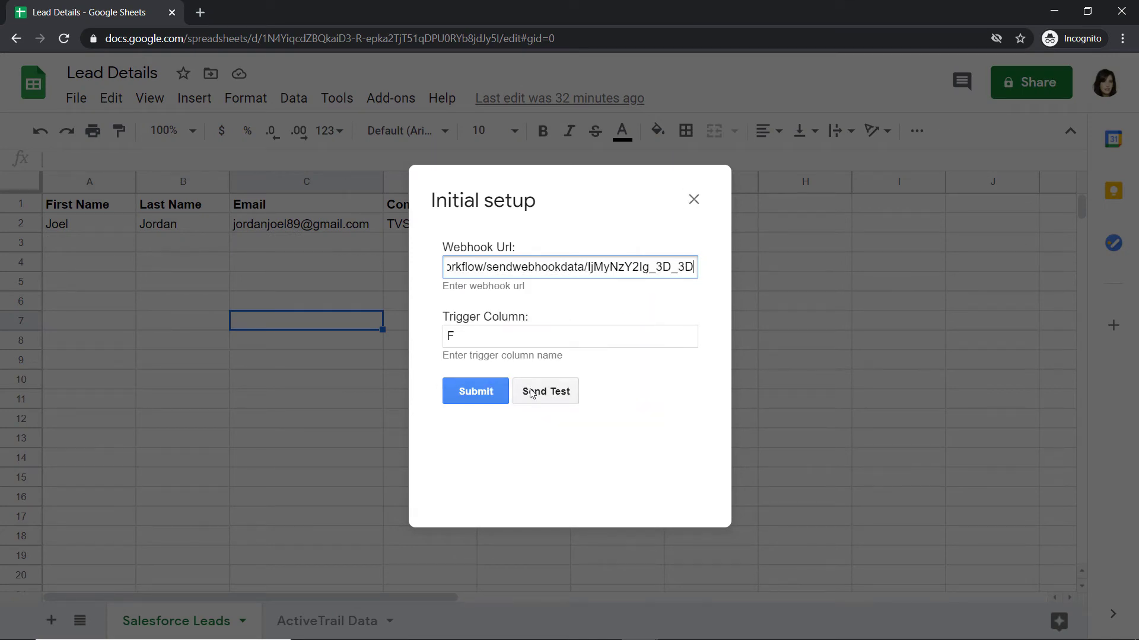
- Start capturing the webhook response for the Google Sheets trigger in Pabbly Connect
{"action": "left_click", "coordinate": [573, 393]}
{"action": "key", "text": "alt+Tab"}
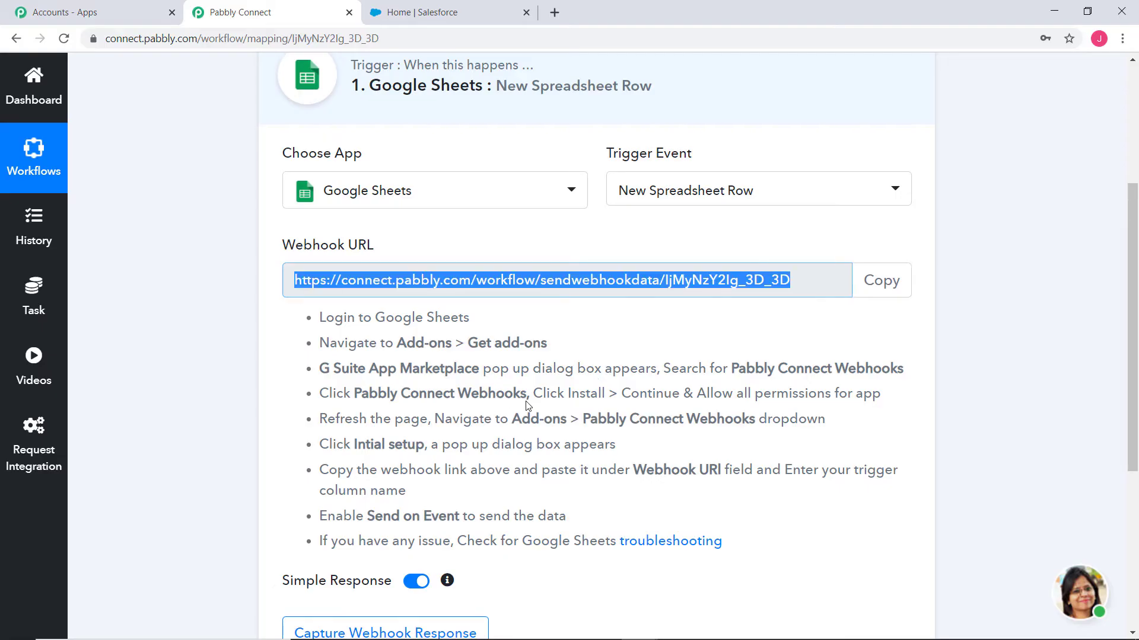
{"action": "scroll", "coordinate": [526, 406], "scroll_direction": "down", "scroll_amount": 2}
{"action": "left_click", "coordinate": [369, 483]}
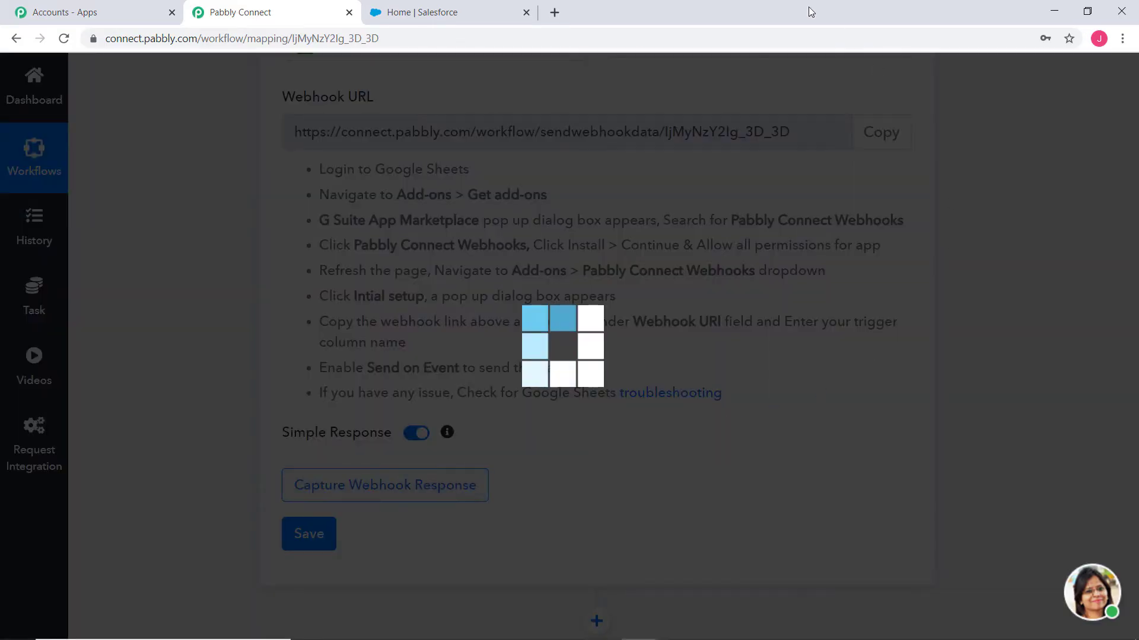
- Send test data from the Initial Setup dialog and submit it
{"action": "key", "text": "alt+Tab"}
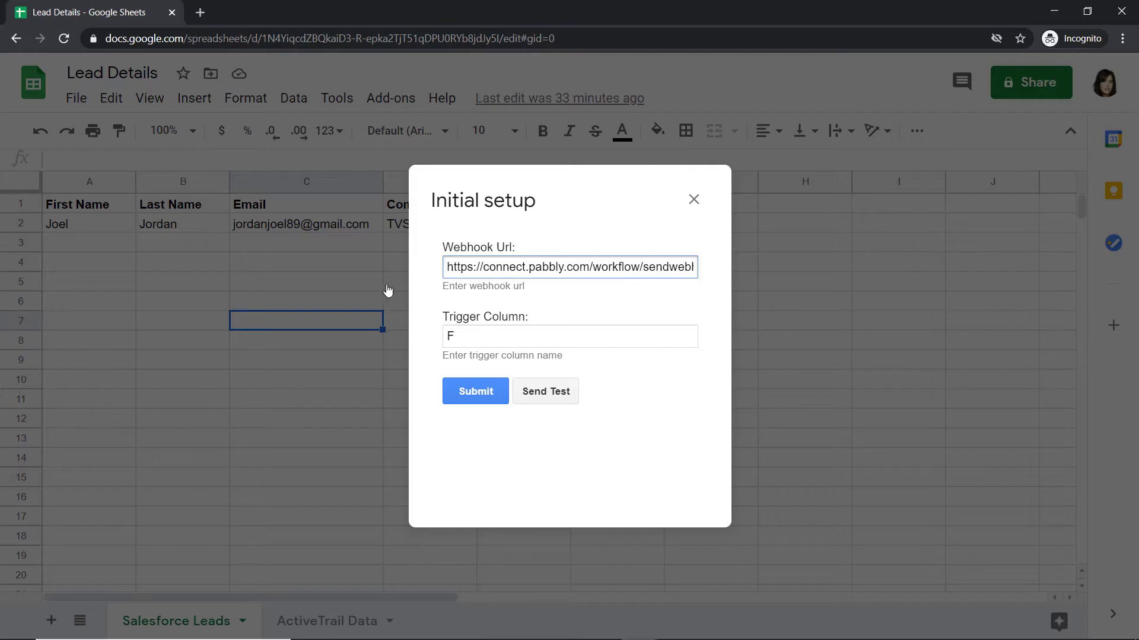
{"action": "left_click", "coordinate": [549, 393]}
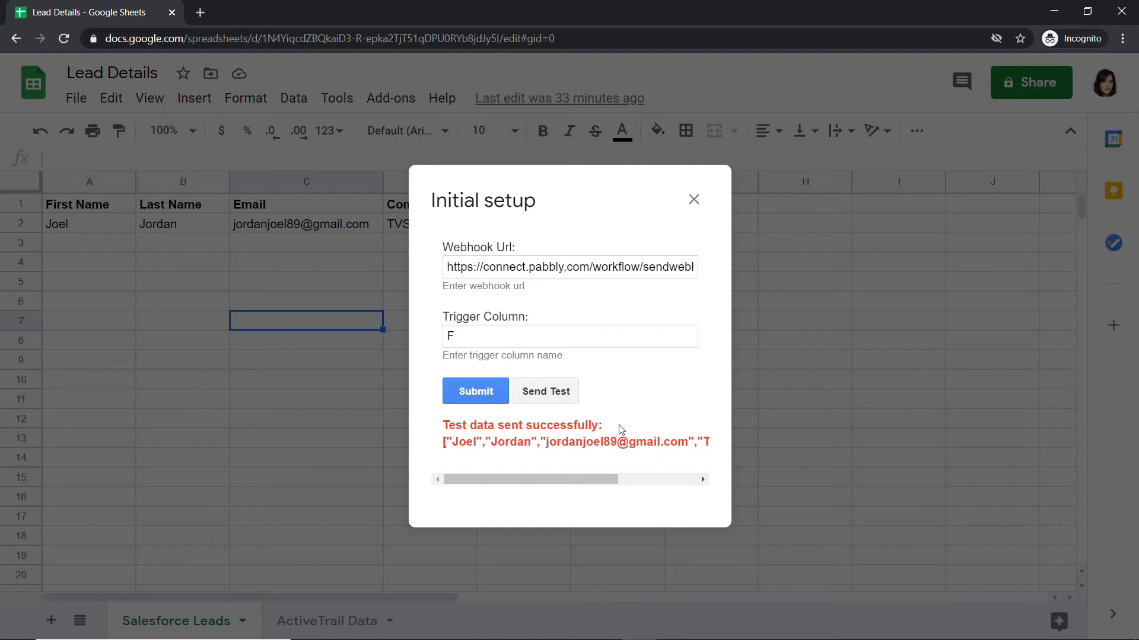
{"action": "left_click", "coordinate": [474, 392]}
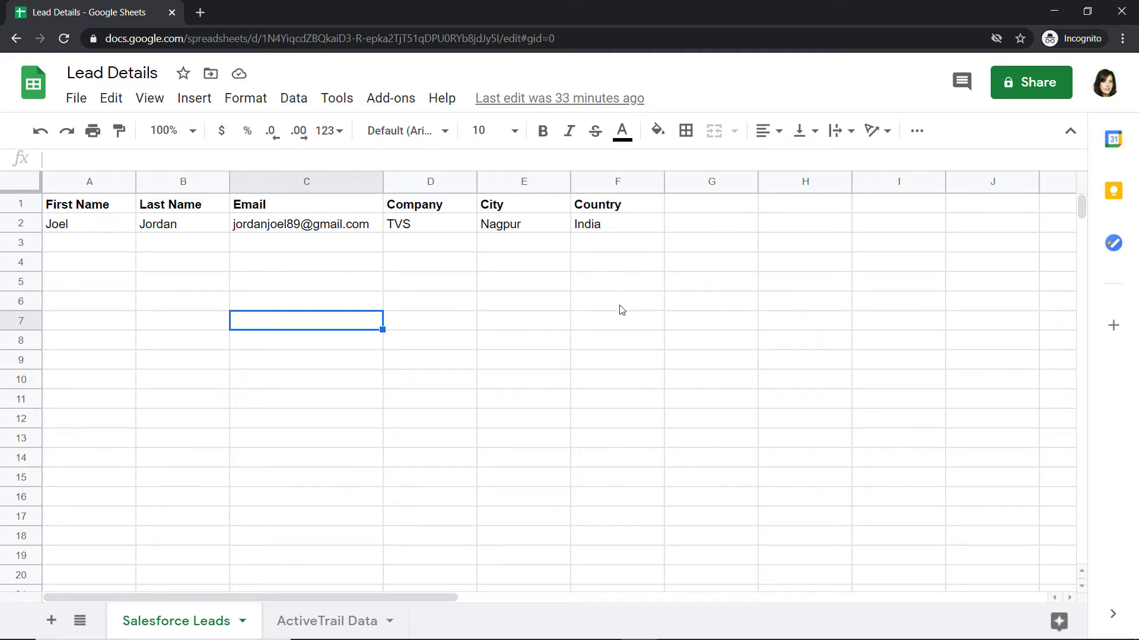
- Enable Send On Event for the Pabbly Connect Webhooks add-on in the spreadsheet
{"action": "left_click", "coordinate": [396, 99]}
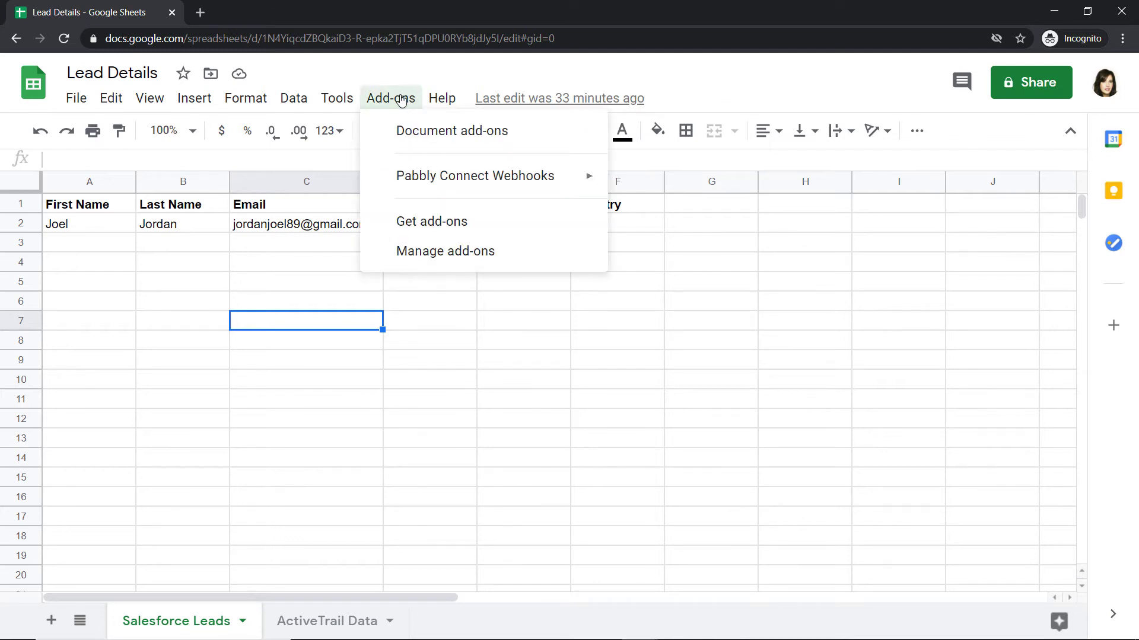
{"action": "mouse_move", "coordinate": [473, 184]}
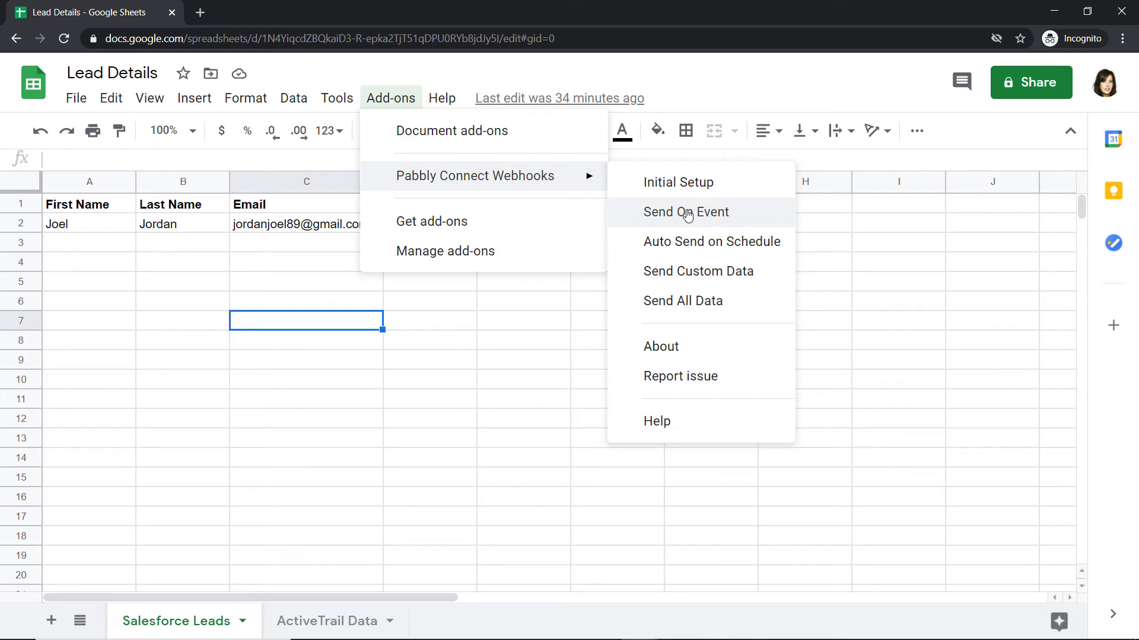
{"action": "left_click", "coordinate": [650, 213]}
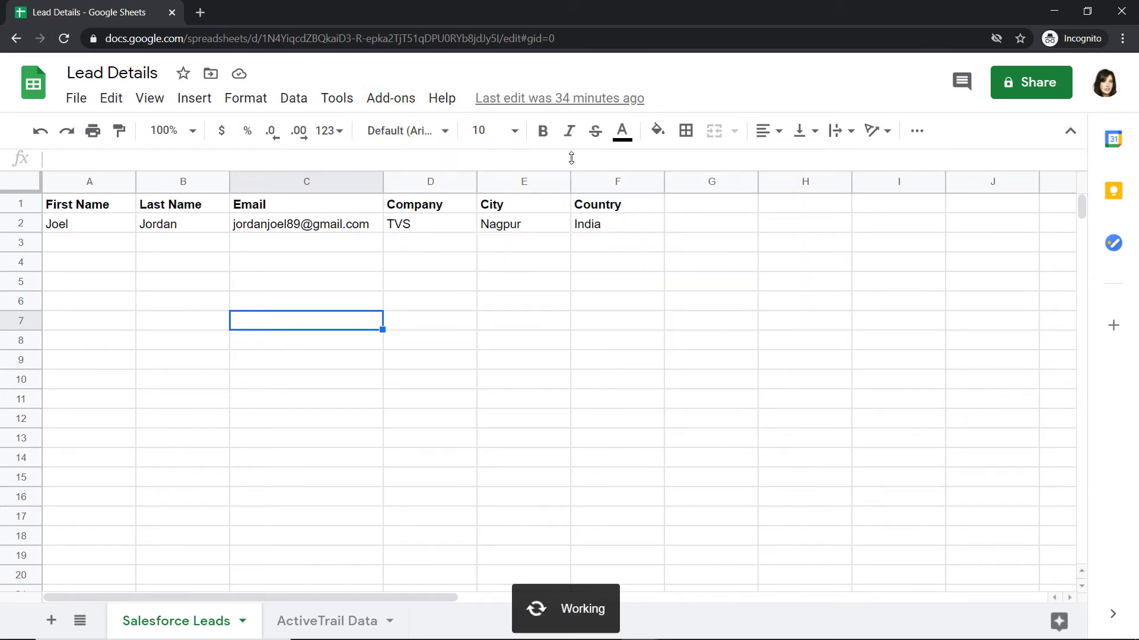
{"action": "left_click", "coordinate": [398, 110]}
{"action": "mouse_move", "coordinate": [584, 176]}
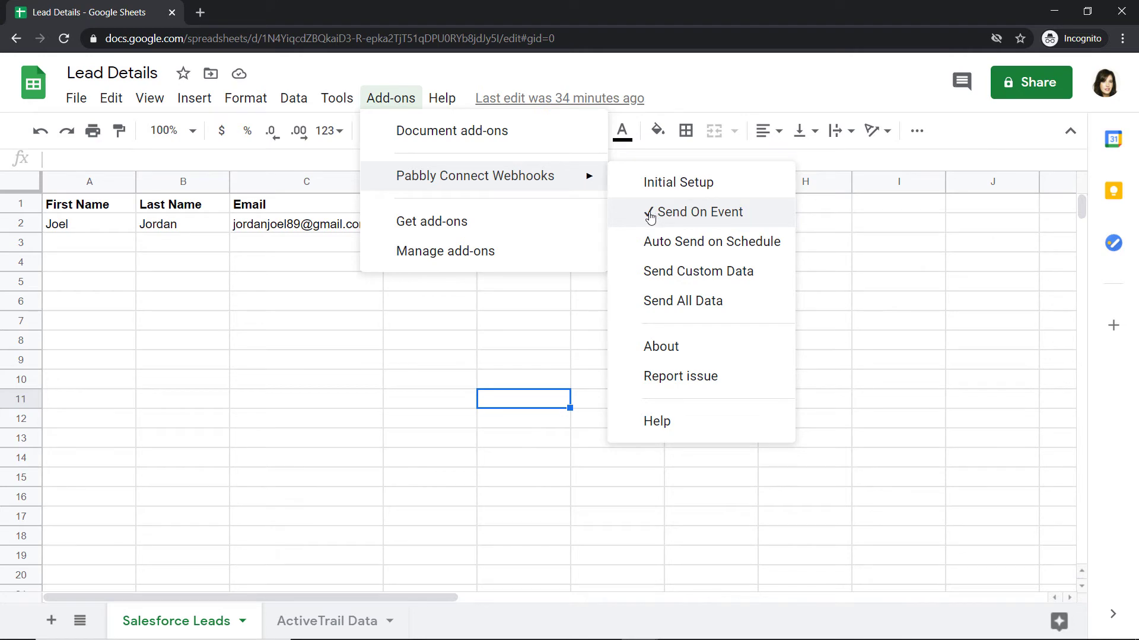
{"action": "left_click", "coordinate": [527, 302]}
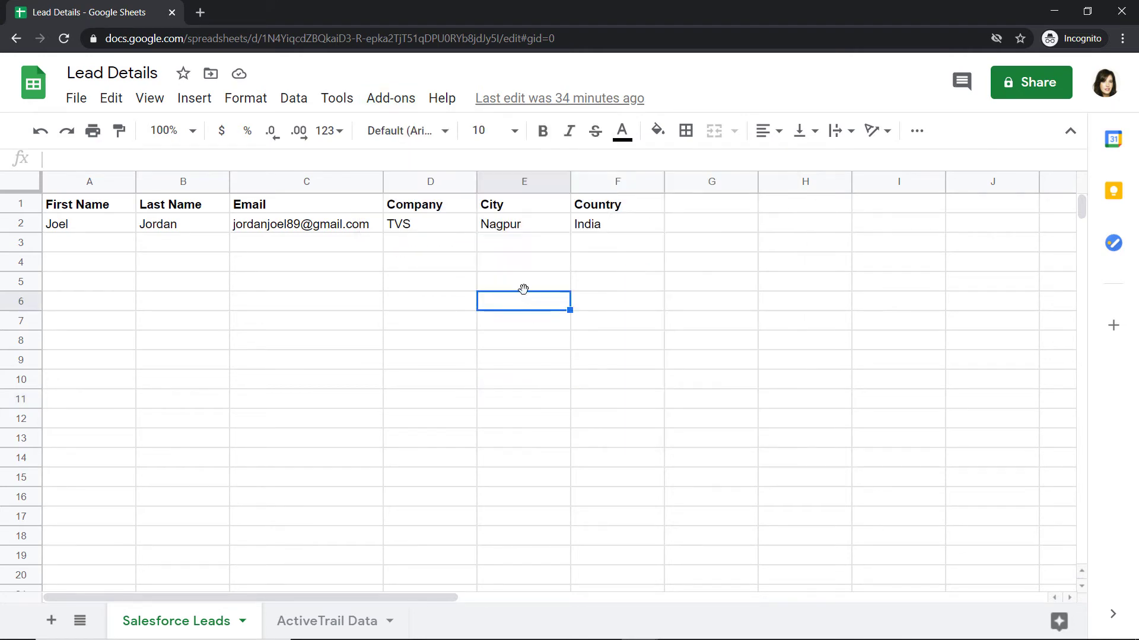
- Save the Google Sheets trigger step with the captured webhook response
{"action": "key", "text": "alt+Tab"}
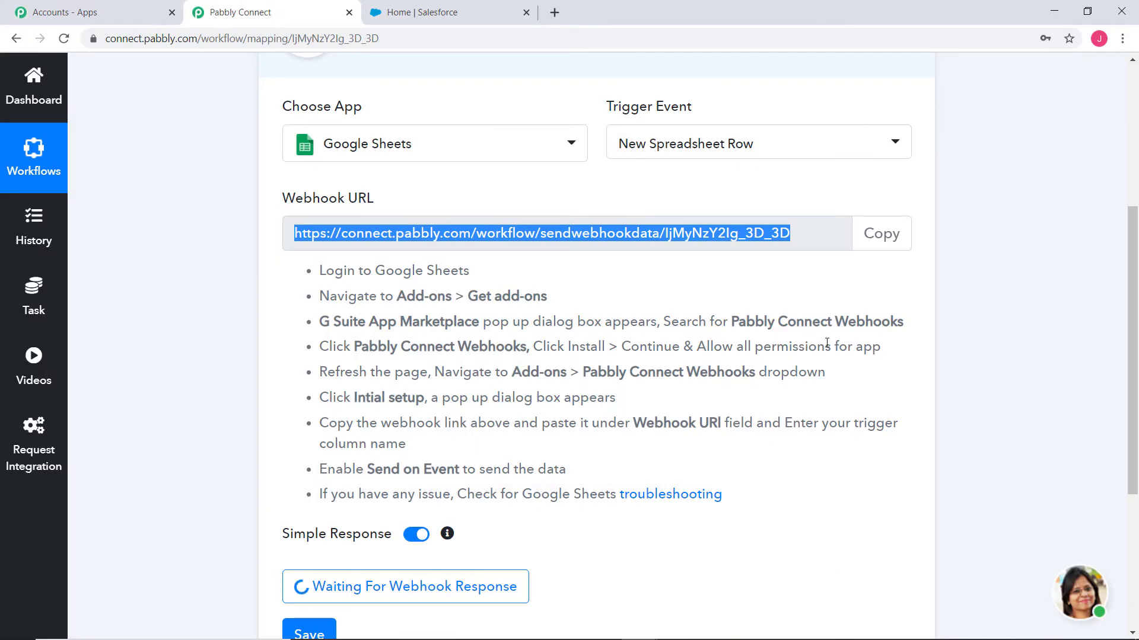
{"action": "scroll", "coordinate": [932, 378], "scroll_direction": "down", "scroll_amount": 1}
{"action": "scroll", "coordinate": [932, 378], "scroll_direction": "down", "scroll_amount": 4}
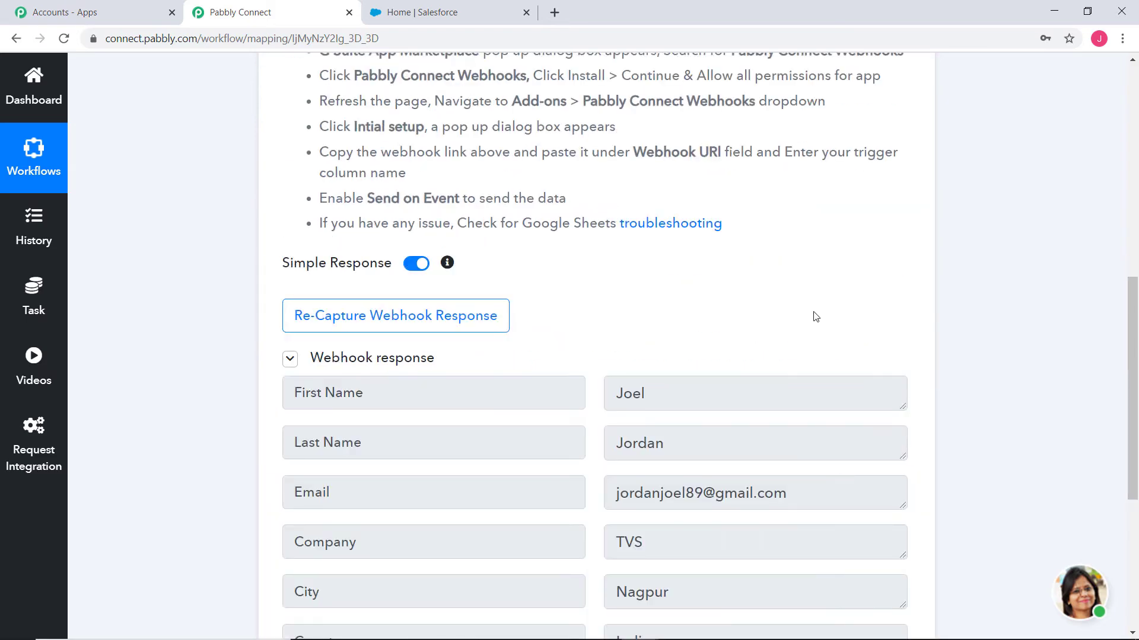
{"action": "scroll", "coordinate": [954, 386], "scroll_direction": "down", "scroll_amount": 2}
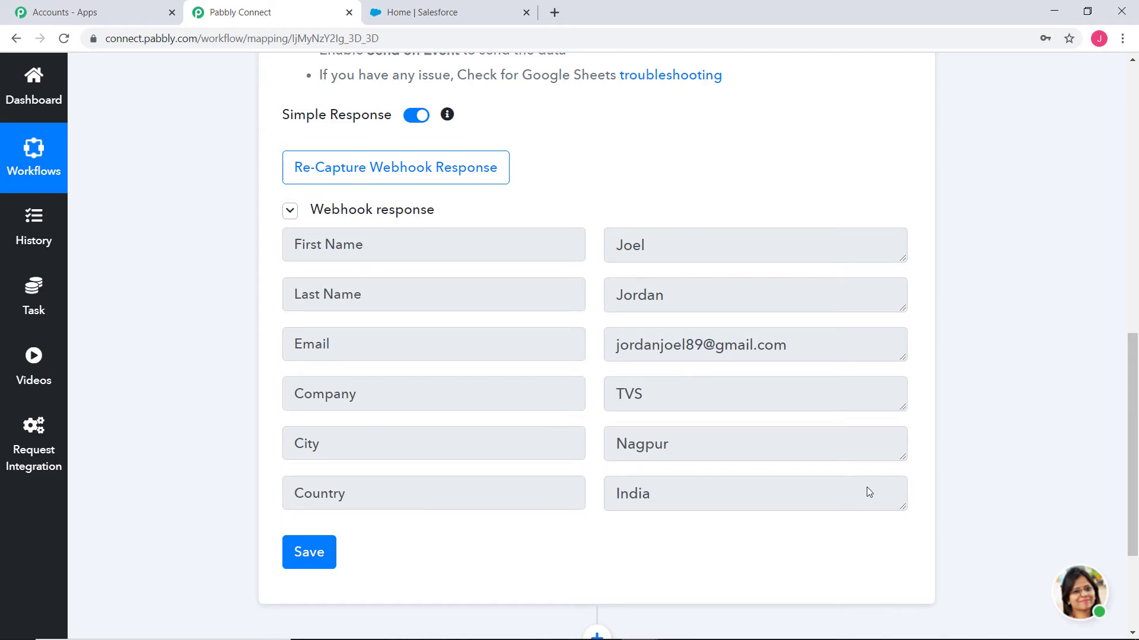
{"action": "scroll", "coordinate": [1071, 348], "scroll_direction": "down", "scroll_amount": 2}
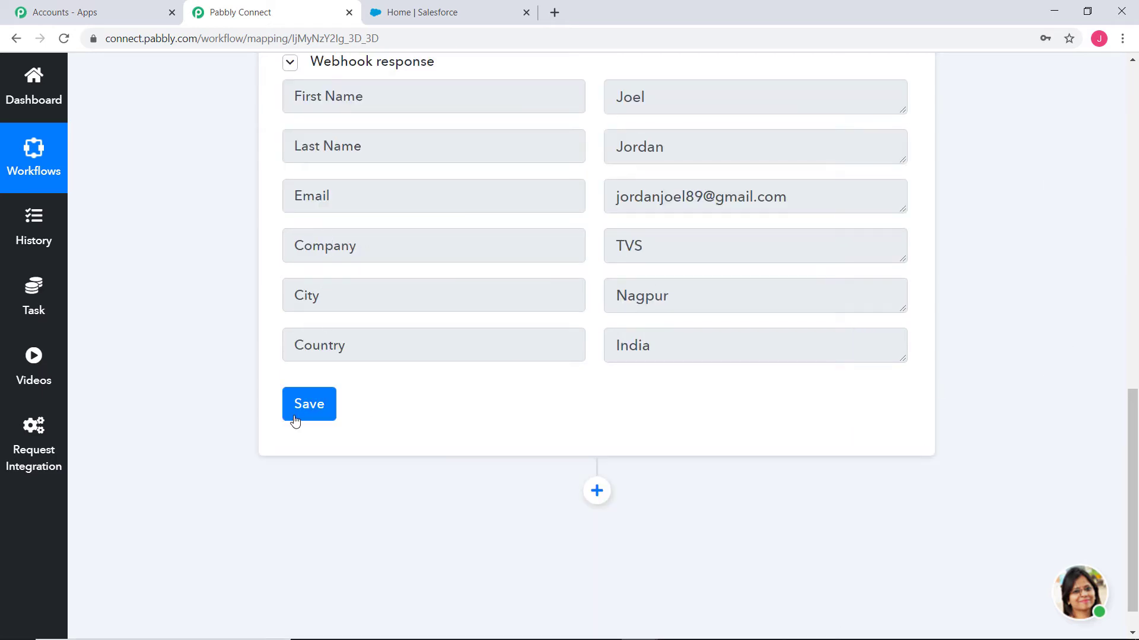
{"action": "left_click", "coordinate": [314, 411]}
- Add an action step with Salesforce as the app and Create Lead as the action event
{"action": "left_click", "coordinate": [567, 449]}
{"action": "left_click", "coordinate": [597, 493]}
{"action": "left_click", "coordinate": [484, 403]}
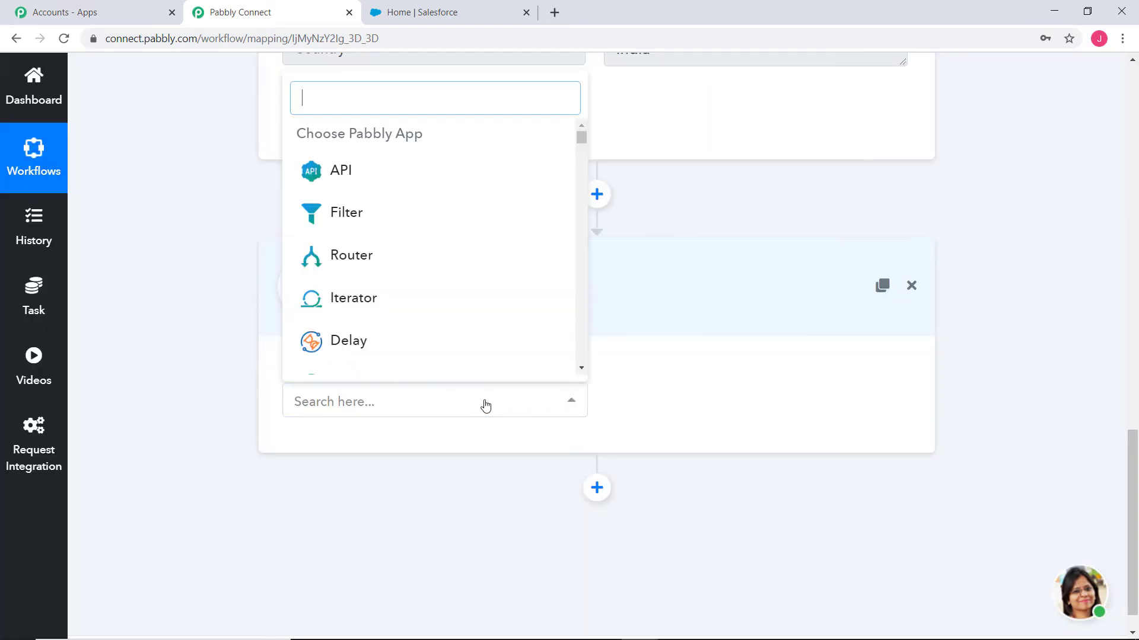
{"action": "type", "text": "sale"}
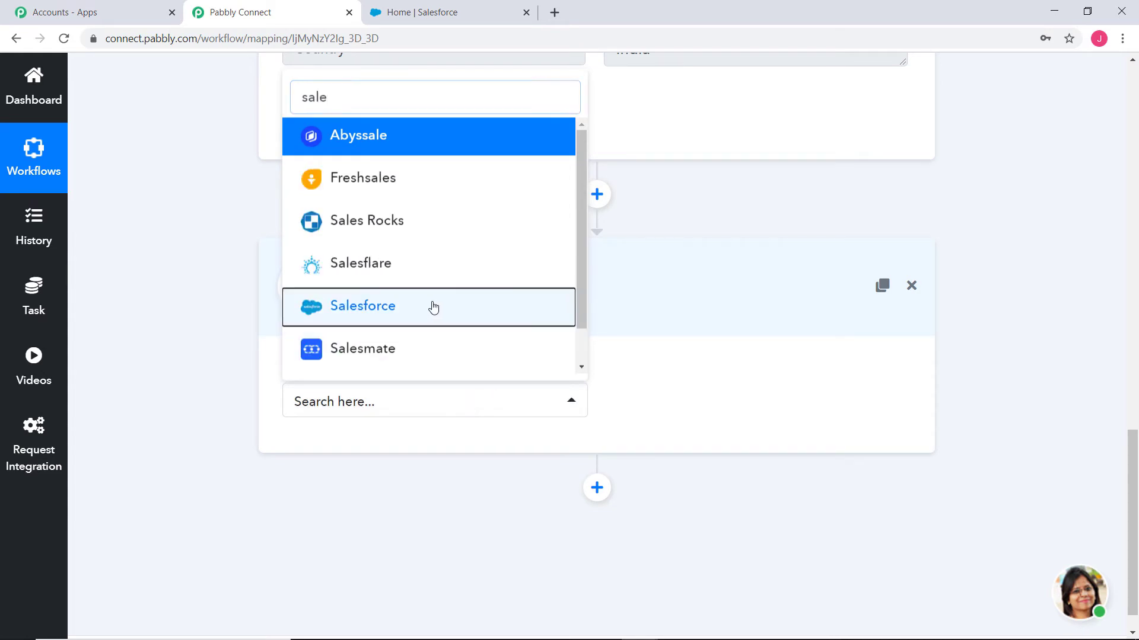
{"action": "left_click", "coordinate": [433, 306]}
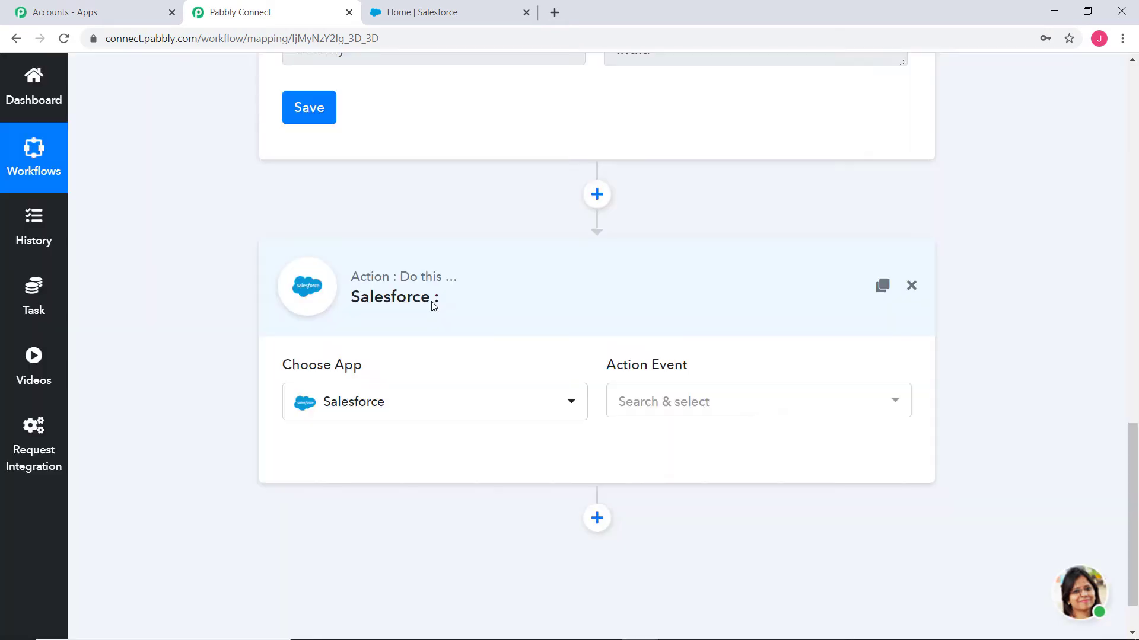
{"action": "left_click", "coordinate": [709, 409]}
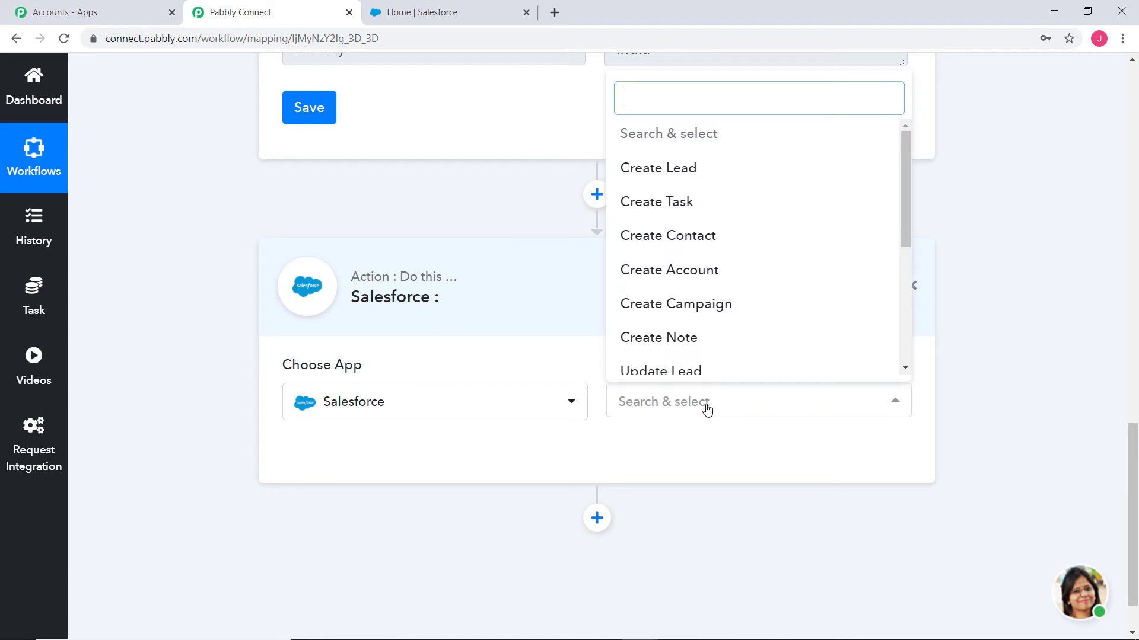
{"action": "left_click", "coordinate": [676, 172]}
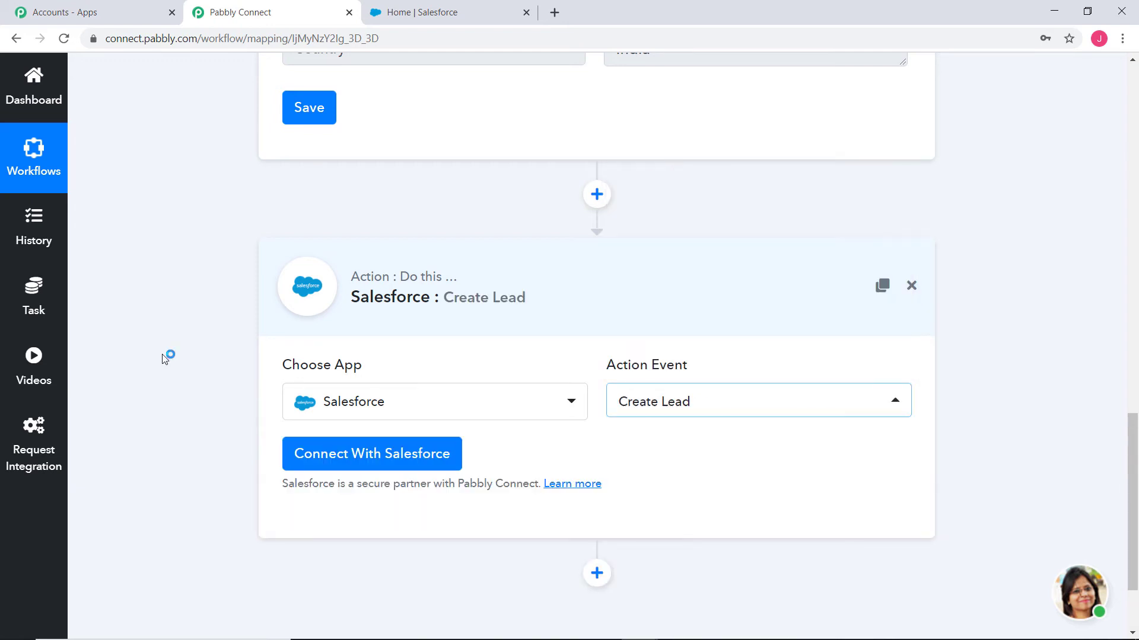
- Connect new Salesforce credentials and authorize the account for the action step
{"action": "left_click", "coordinate": [332, 457]}
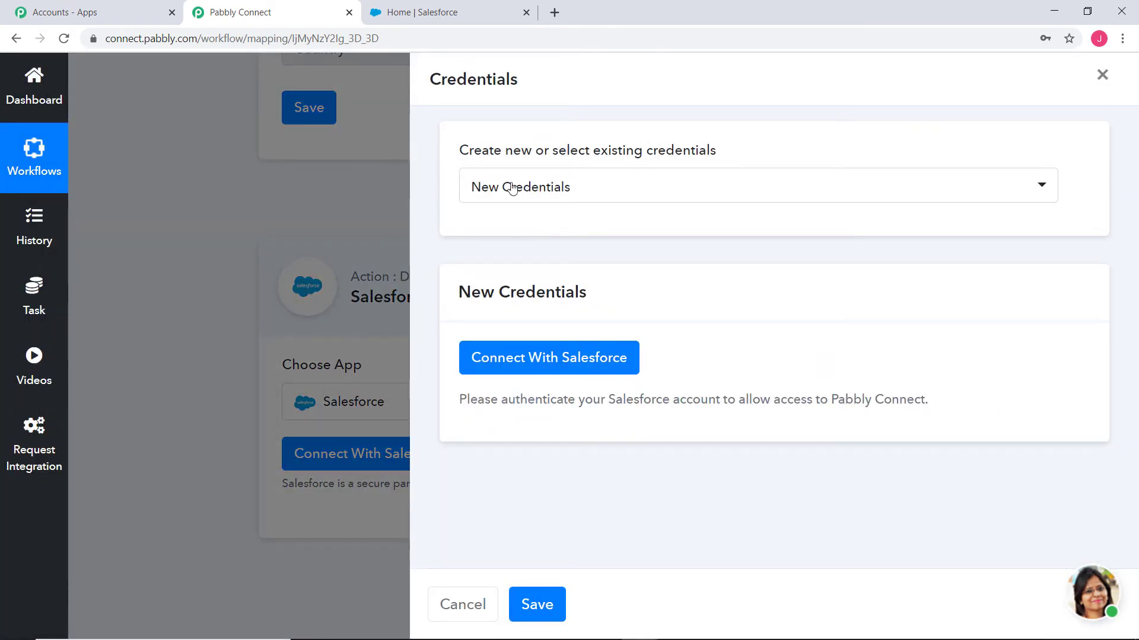
{"action": "left_click", "coordinate": [631, 187]}
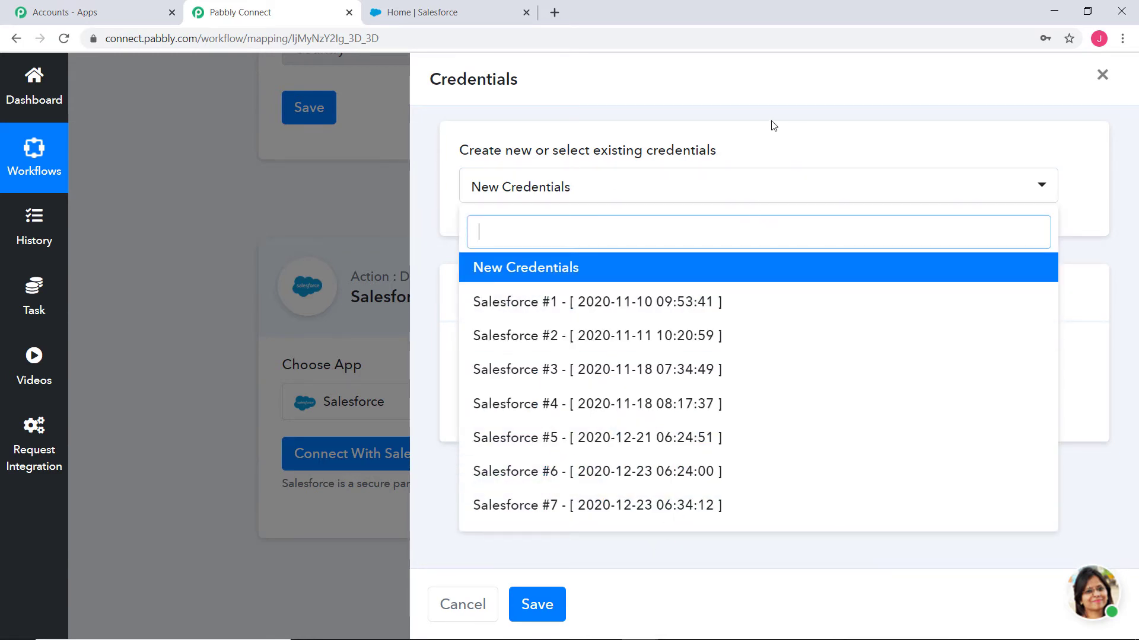
{"action": "left_click", "coordinate": [772, 145]}
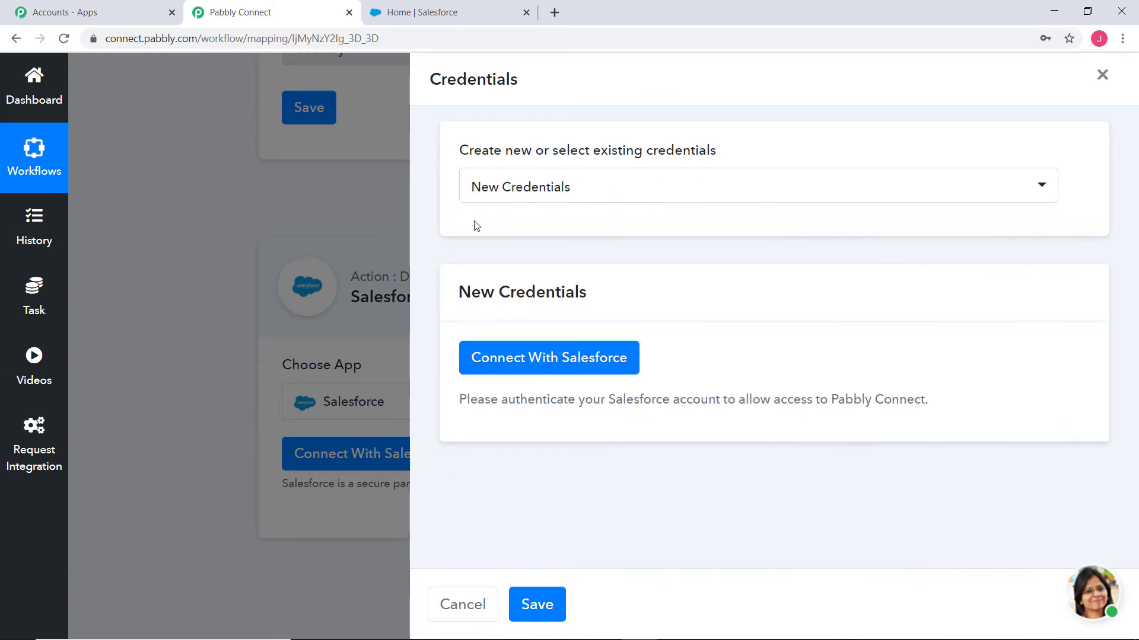
{"action": "left_click", "coordinate": [542, 366]}
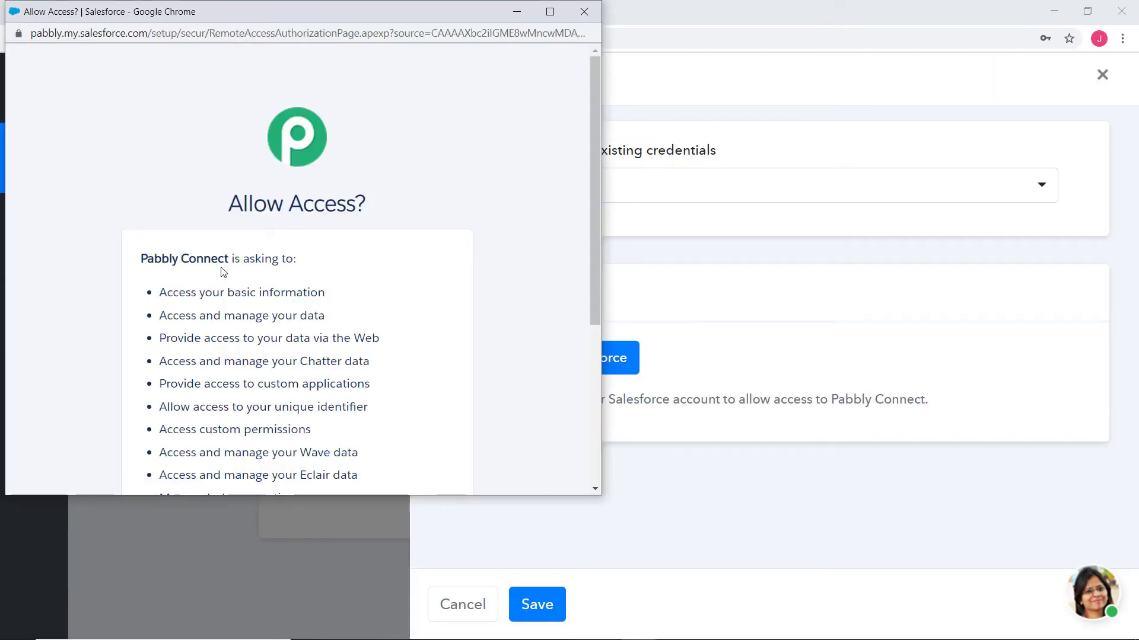
{"action": "scroll", "coordinate": [223, 271], "scroll_direction": "down", "scroll_amount": 5}
{"action": "left_click", "coordinate": [389, 383]}
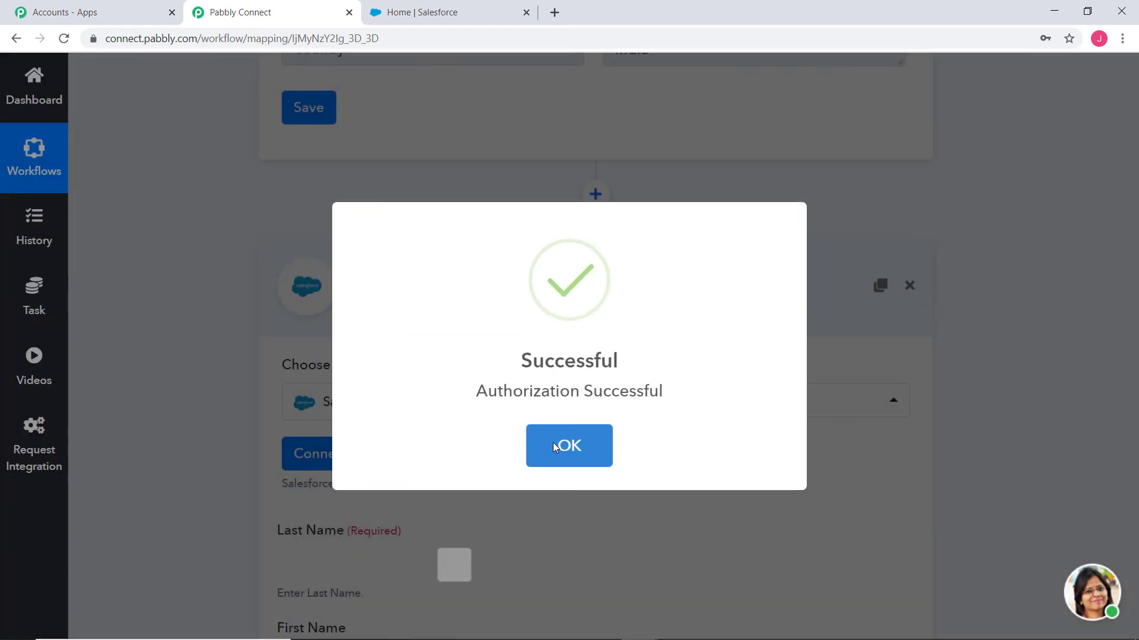
{"action": "left_click", "coordinate": [553, 445]}
- Review the Create Lead fields alongside the captured webhook response
{"action": "scroll", "coordinate": [872, 399], "scroll_direction": "down", "scroll_amount": 5}
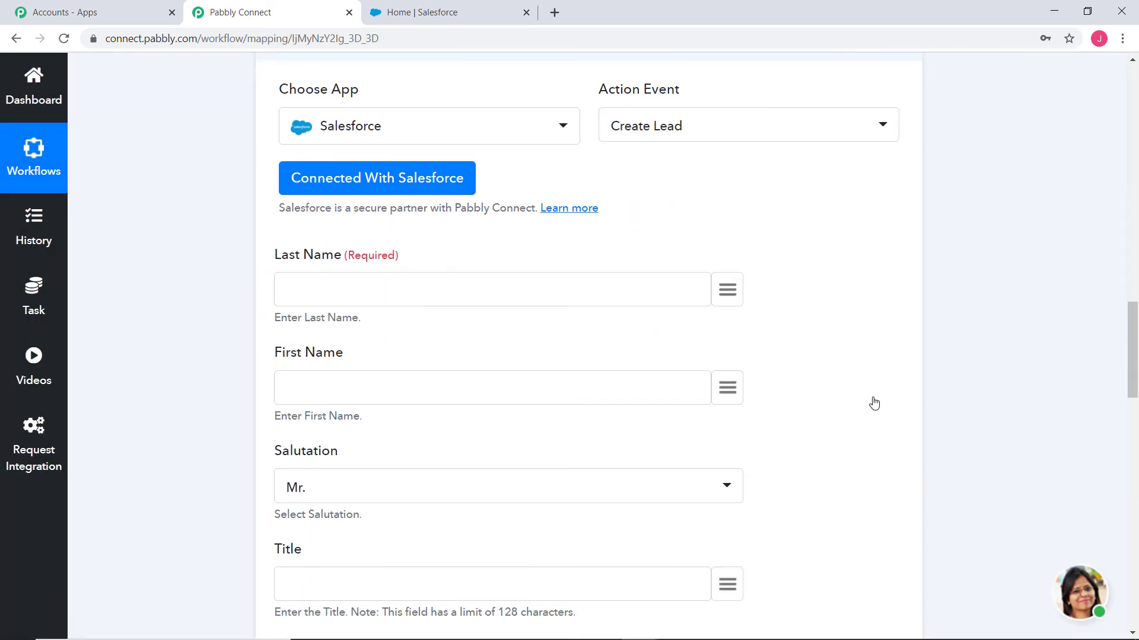
{"action": "scroll", "coordinate": [874, 403], "scroll_direction": "down", "scroll_amount": 2}
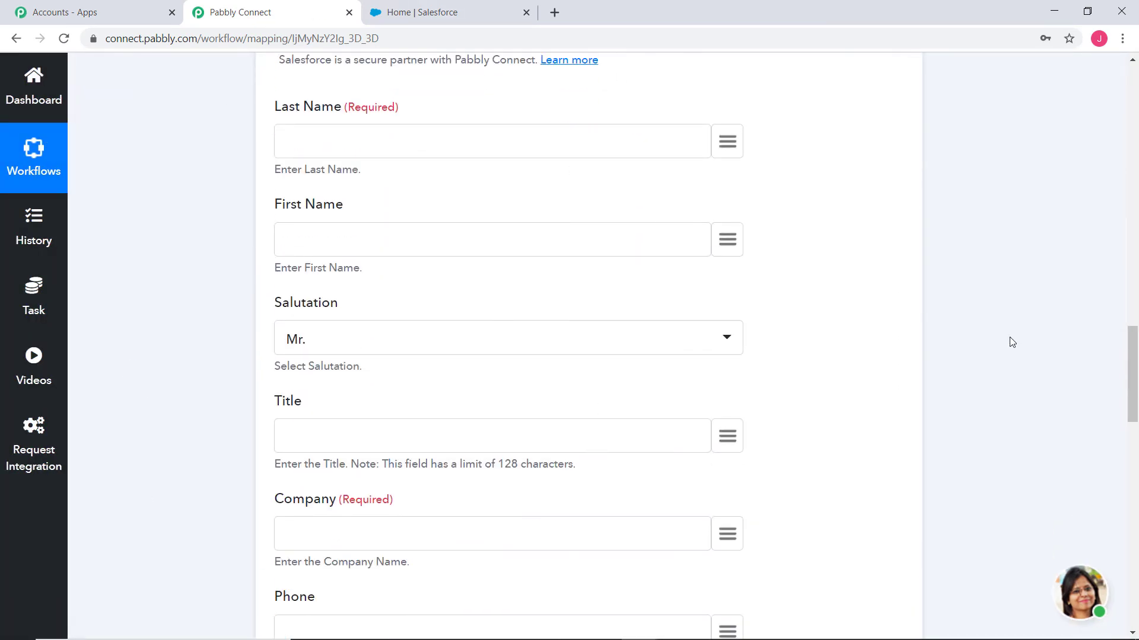
{"action": "scroll", "coordinate": [1012, 342], "scroll_direction": "up", "scroll_amount": 15}
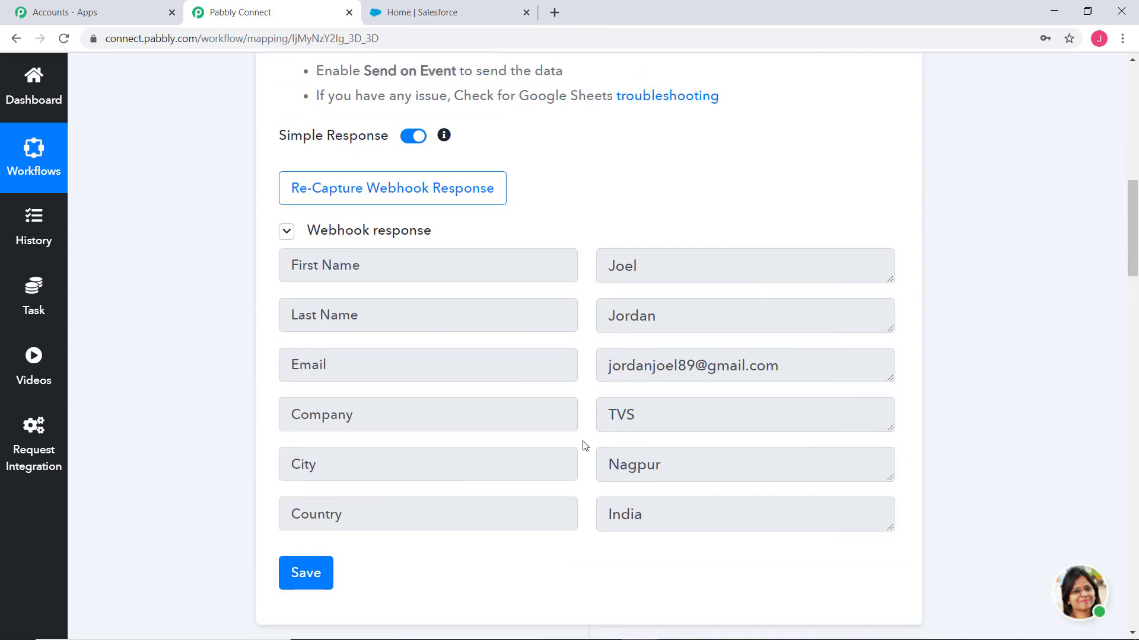
{"action": "scroll", "coordinate": [1053, 415], "scroll_direction": "down", "scroll_amount": 12}
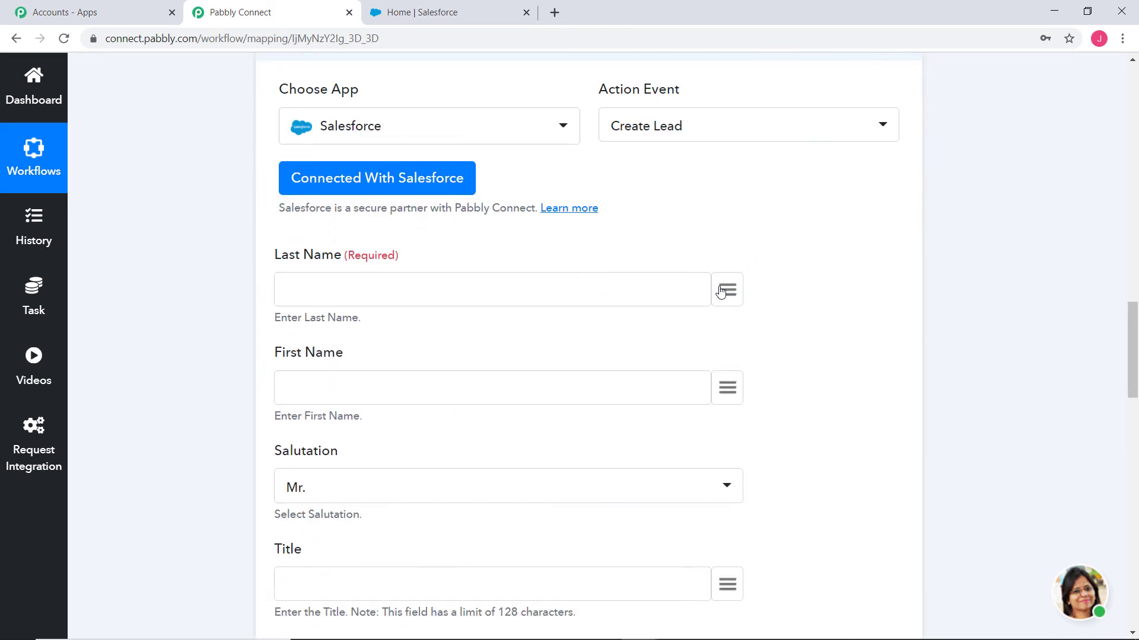
- Map the trigger's Last Name and First Name values into the Create Lead Last Name and First Name fields
{"action": "left_click", "coordinate": [720, 291]}
{"action": "left_click", "coordinate": [595, 473]}
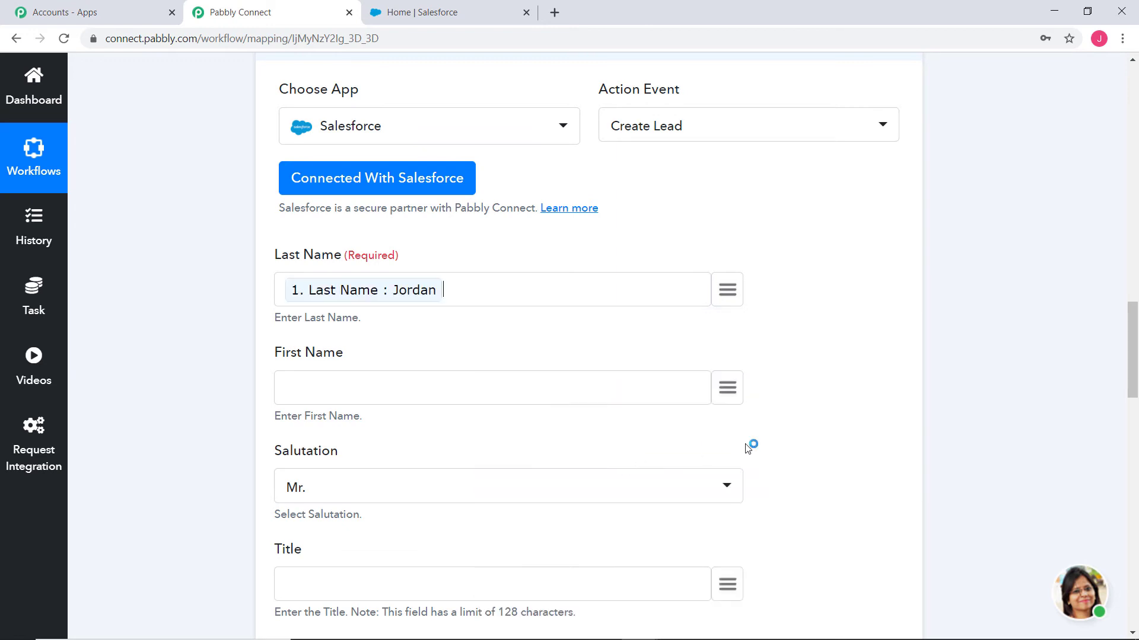
{"action": "left_click", "coordinate": [725, 389]}
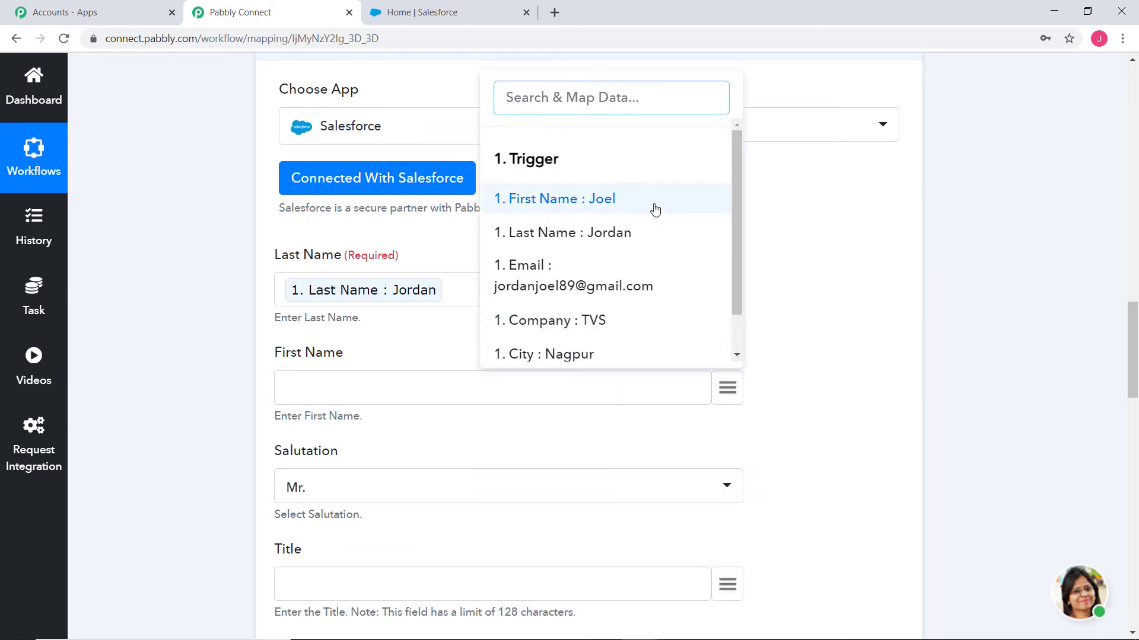
{"action": "left_click", "coordinate": [601, 198]}
- Map the trigger's Company and Email values into the lead's Company and Email fields
{"action": "scroll", "coordinate": [883, 320], "scroll_direction": "down", "scroll_amount": 3}
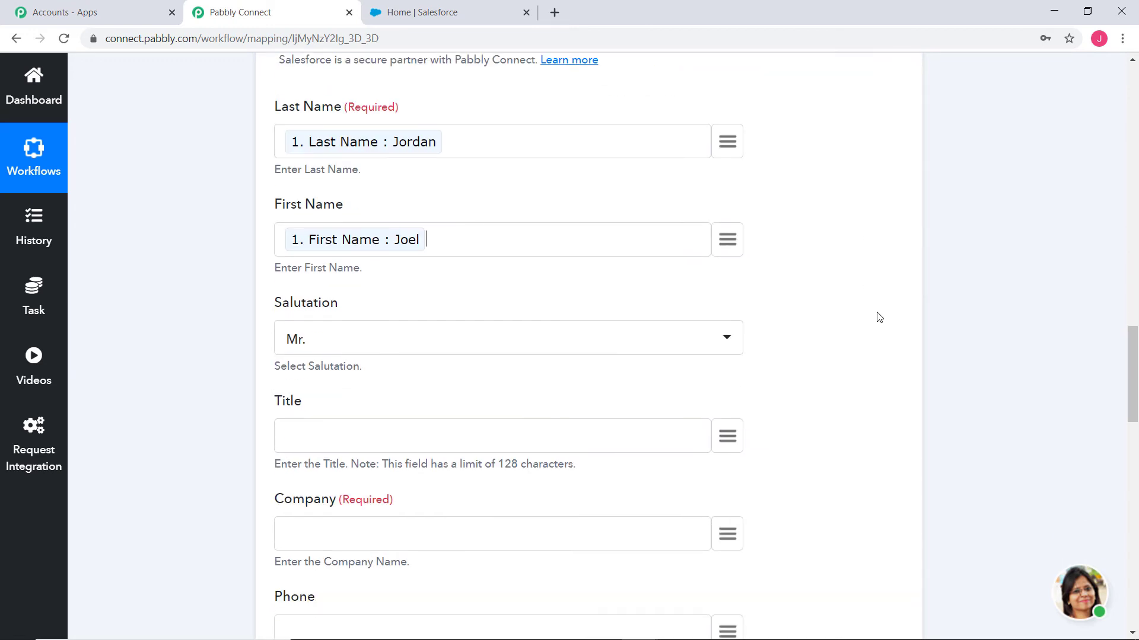
{"action": "scroll", "coordinate": [875, 317], "scroll_direction": "down", "scroll_amount": 3}
{"action": "scroll", "coordinate": [872, 317], "scroll_direction": "down", "scroll_amount": 3}
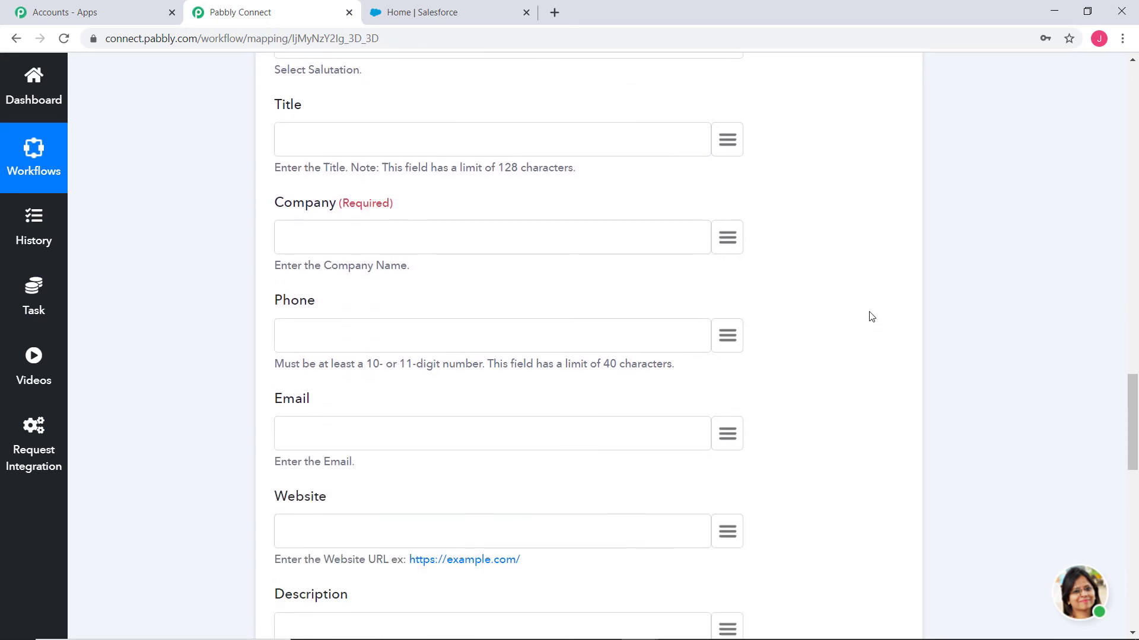
{"action": "left_click", "coordinate": [727, 237]}
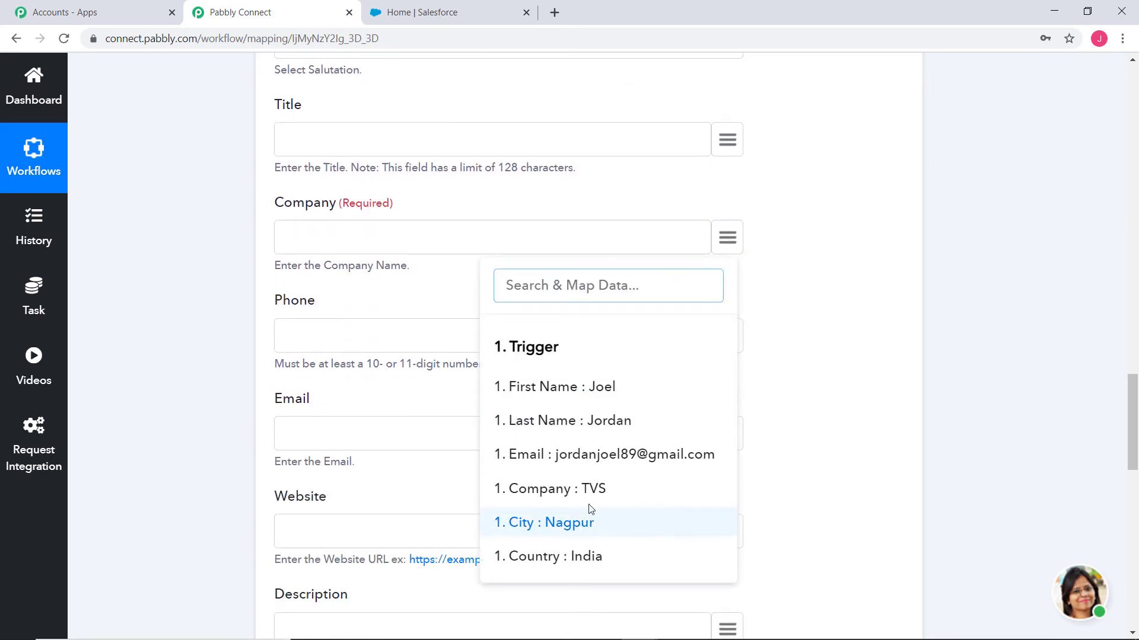
{"action": "left_click", "coordinate": [584, 485]}
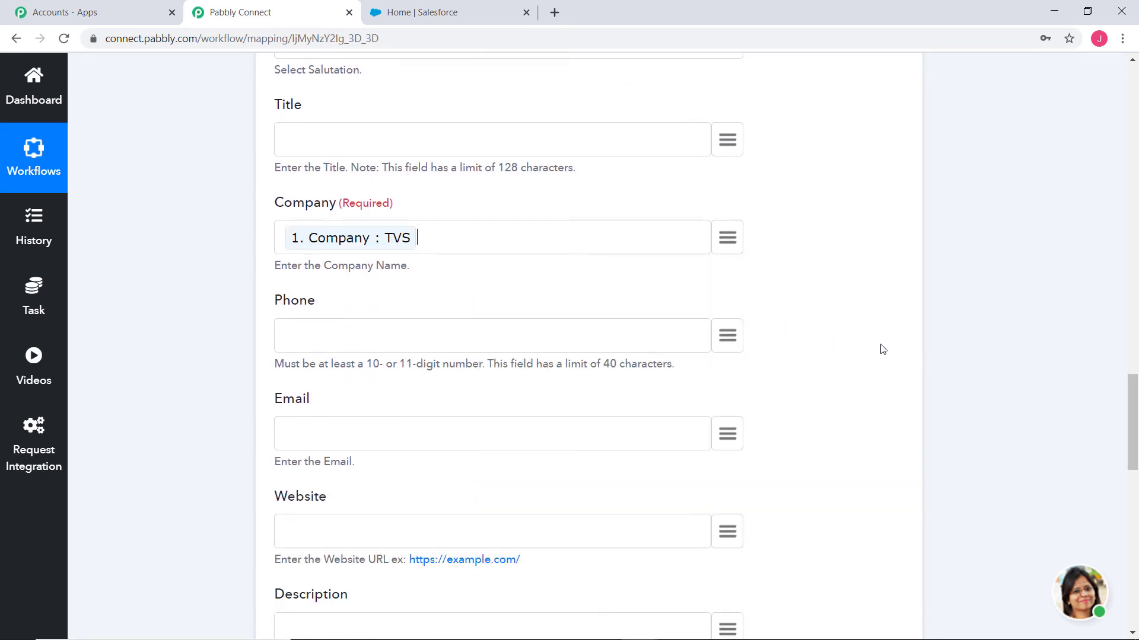
{"action": "scroll", "coordinate": [787, 329], "scroll_direction": "down", "scroll_amount": 3}
{"action": "left_click", "coordinate": [724, 292]}
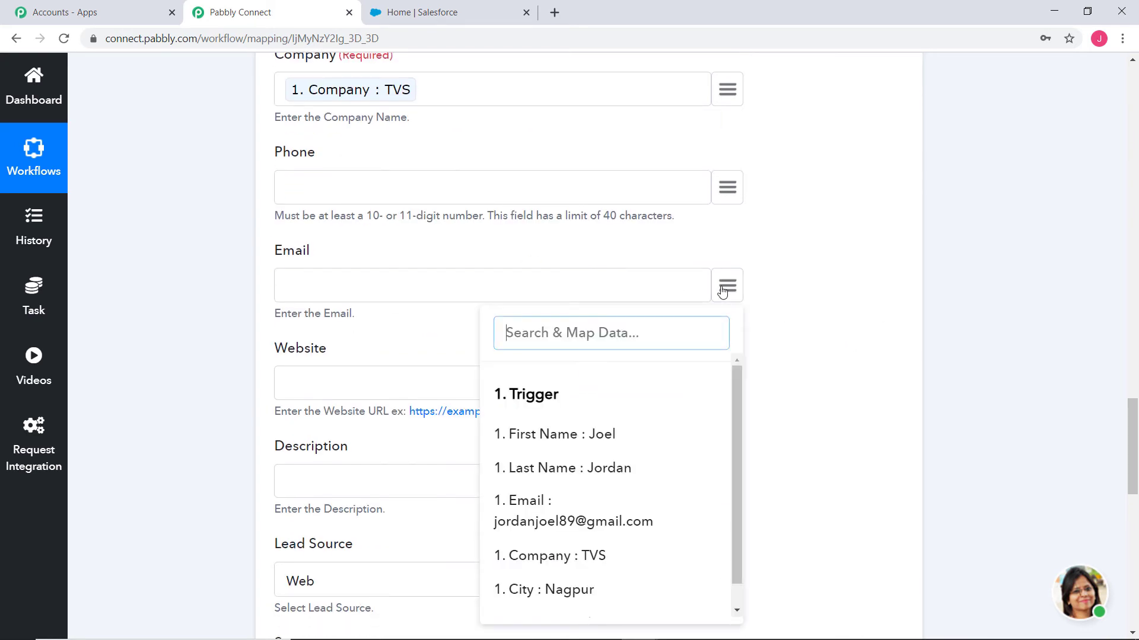
{"action": "left_click", "coordinate": [568, 522]}
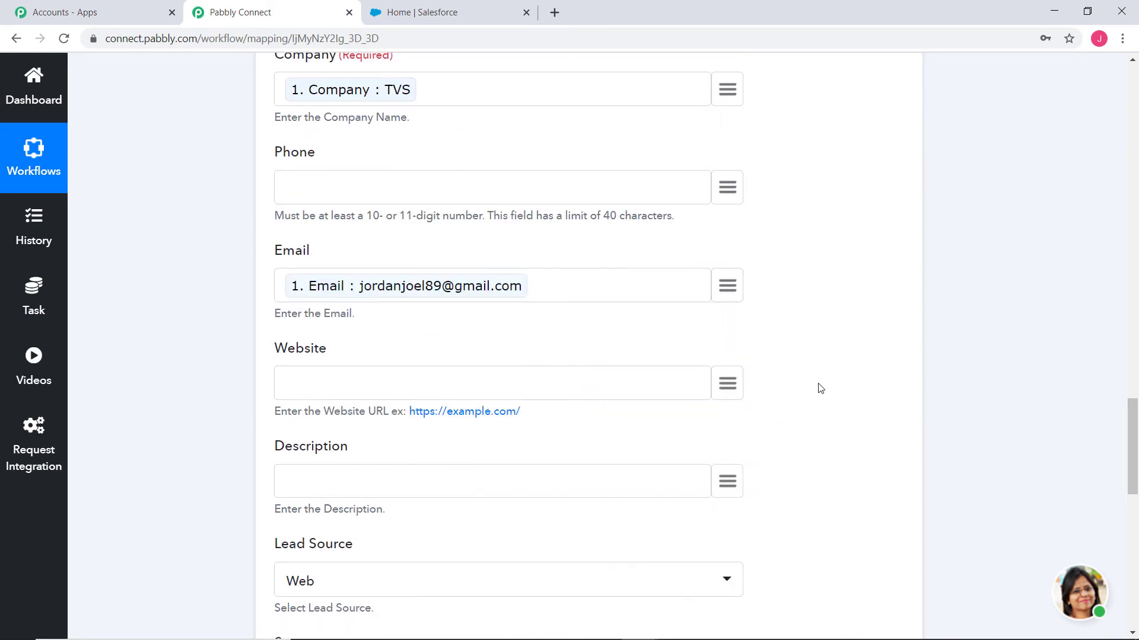
- Set the lead's Lead Source to Other
{"action": "scroll", "coordinate": [803, 371], "scroll_direction": "down", "scroll_amount": 5}
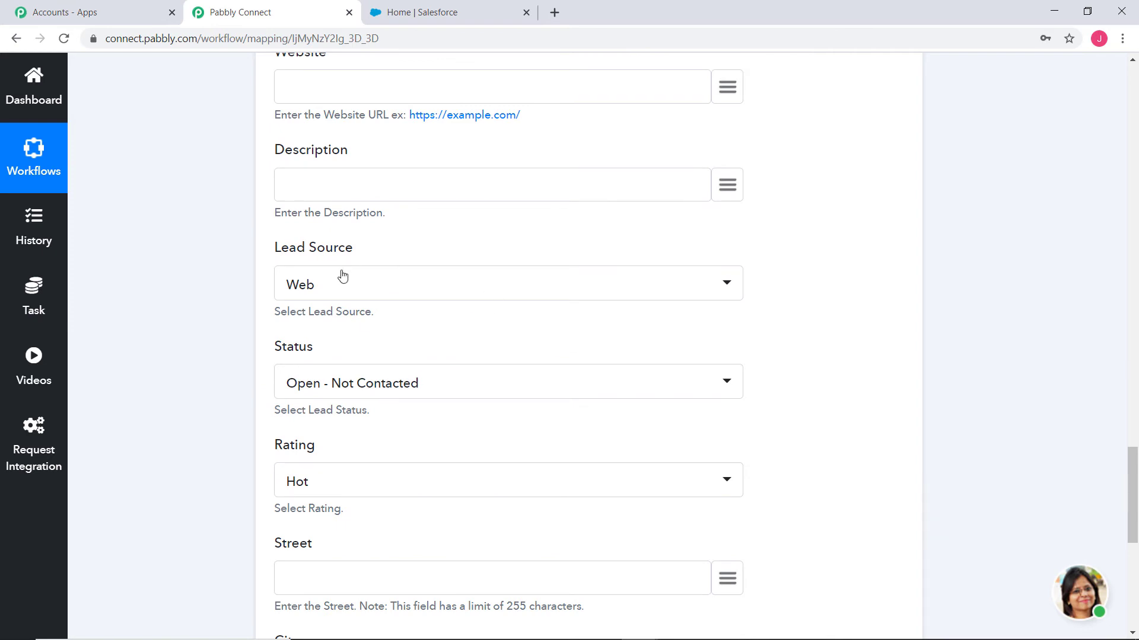
{"action": "left_click", "coordinate": [342, 276]}
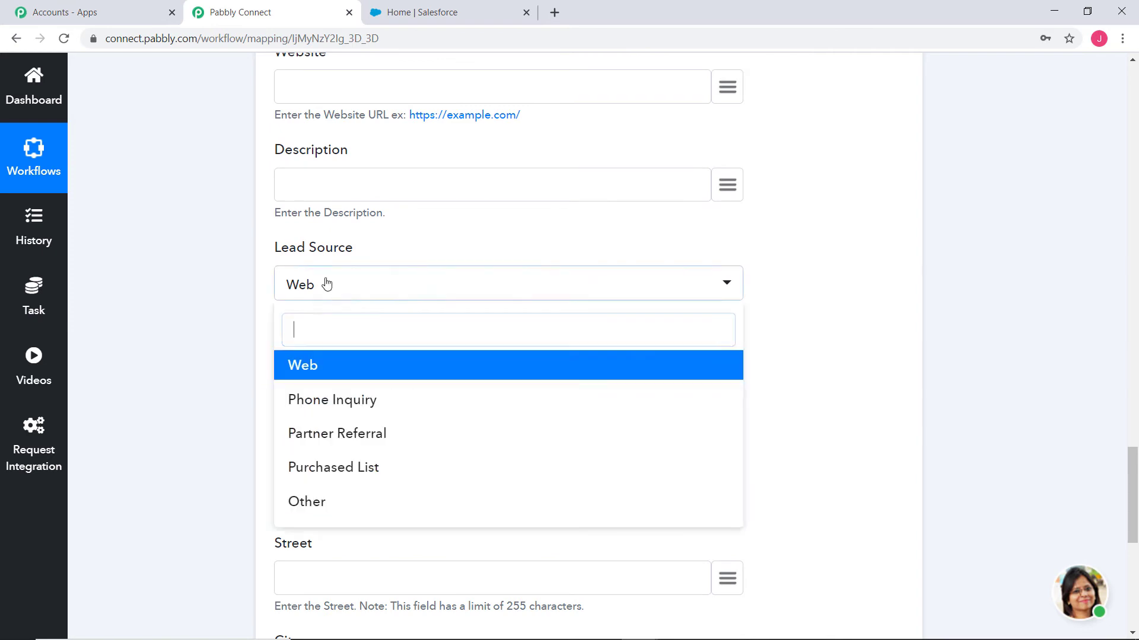
{"action": "left_click", "coordinate": [352, 518]}
- Map the trigger's City and Country values into the lead's City and Country fields
{"action": "scroll", "coordinate": [849, 357], "scroll_direction": "down", "scroll_amount": 3}
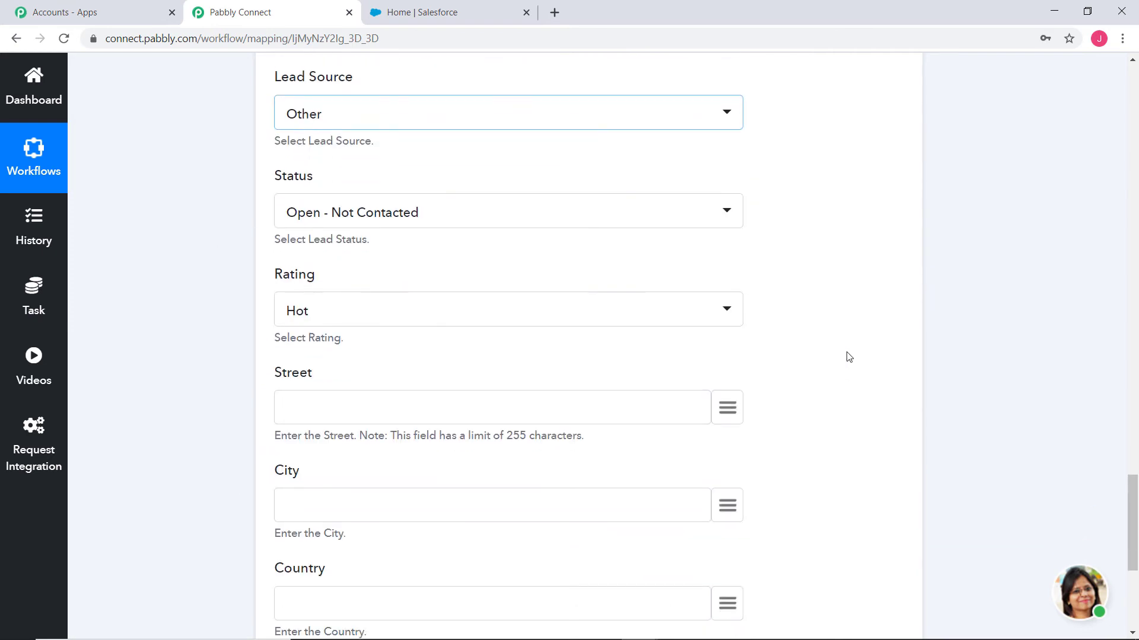
{"action": "scroll", "coordinate": [849, 356], "scroll_direction": "down", "scroll_amount": 2}
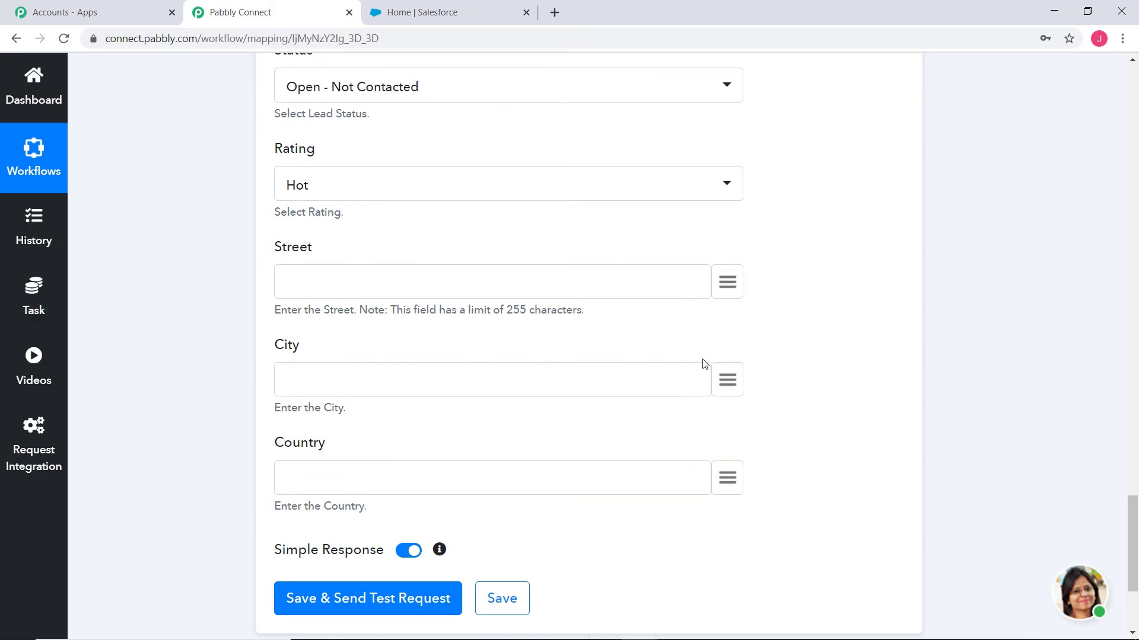
{"action": "left_click", "coordinate": [727, 380]}
{"action": "scroll", "coordinate": [589, 297], "scroll_direction": "down", "scroll_amount": 1}
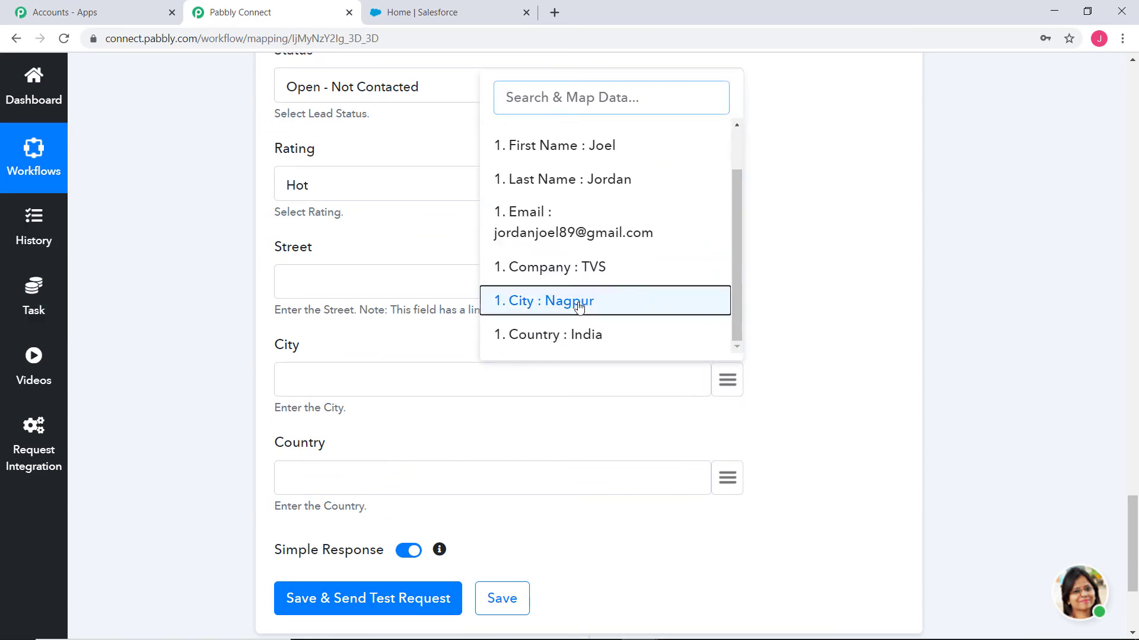
{"action": "left_click", "coordinate": [575, 302]}
{"action": "left_click", "coordinate": [728, 478]}
{"action": "scroll", "coordinate": [673, 300], "scroll_direction": "down", "scroll_amount": 3}
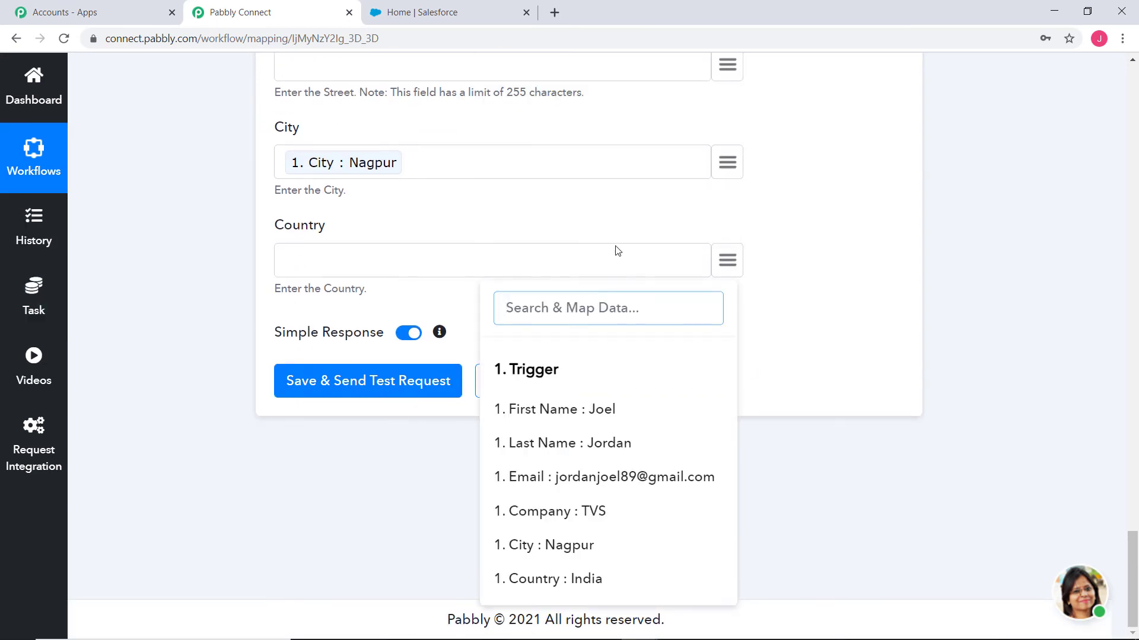
{"action": "left_click", "coordinate": [593, 579]}
- Save the Create Lead action and send a test request to Salesforce
{"action": "left_click", "coordinate": [377, 386]}
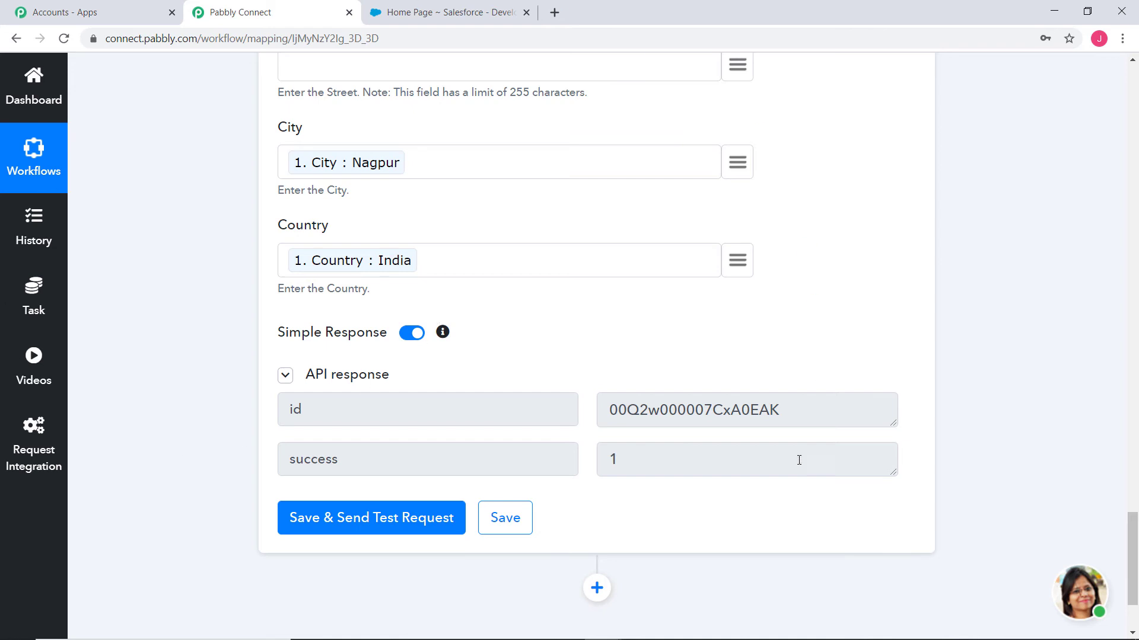
{"action": "left_click", "coordinate": [506, 520]}
{"action": "left_click", "coordinate": [587, 457]}
- Switch to Salesforce and inspect the newest lead in the Leads list and its detail page
{"action": "left_click", "coordinate": [433, 13]}
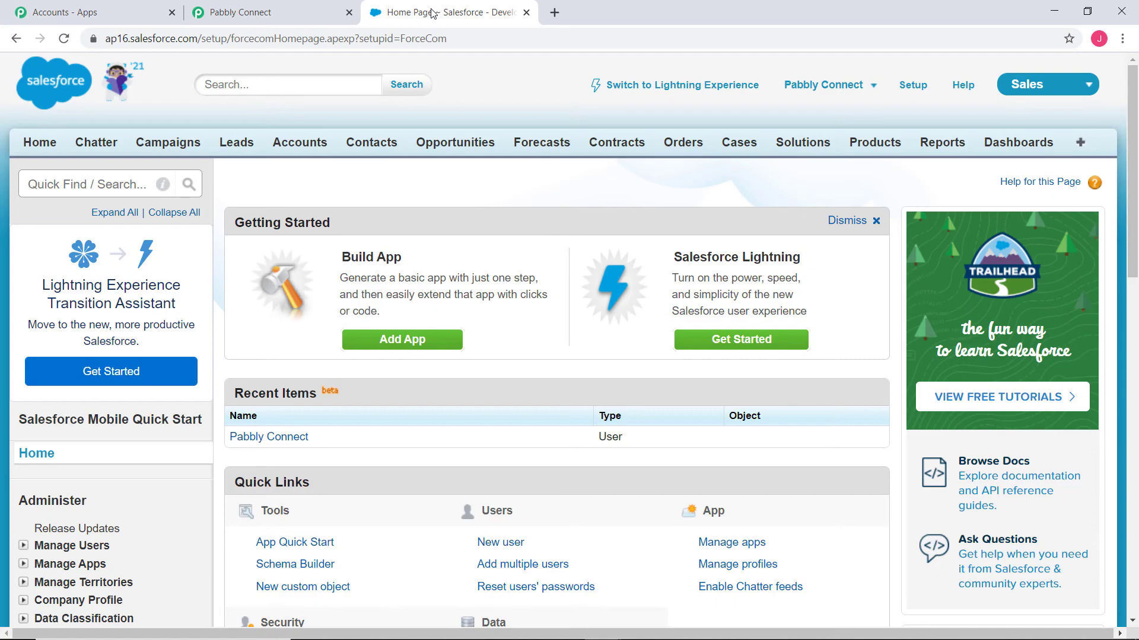
{"action": "left_click", "coordinate": [247, 147]}
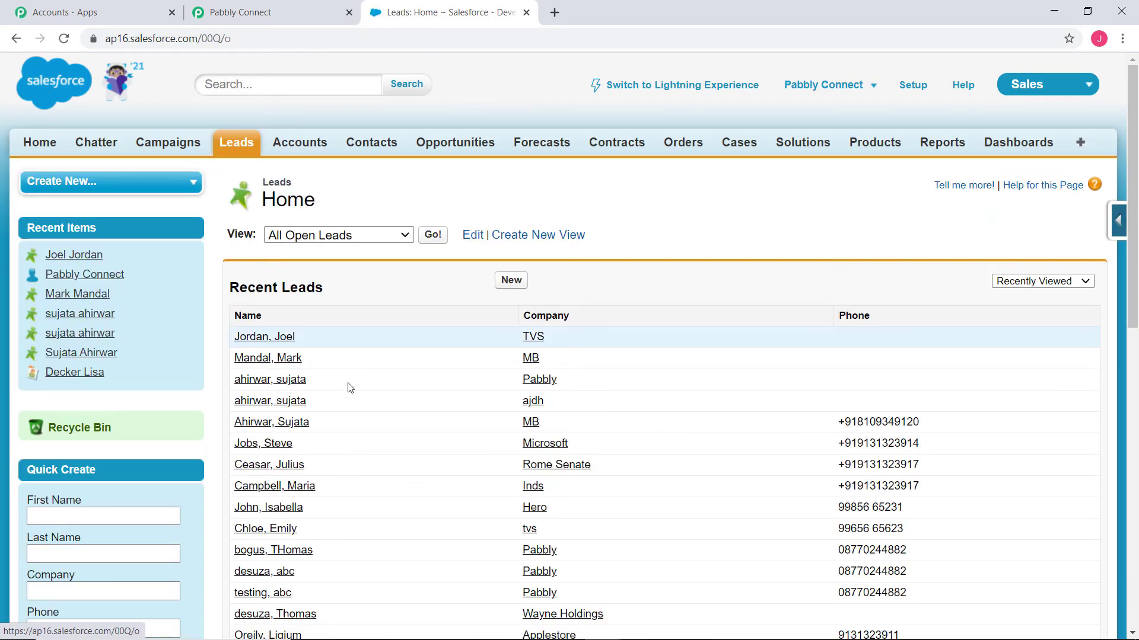
{"action": "left_click", "coordinate": [271, 338]}
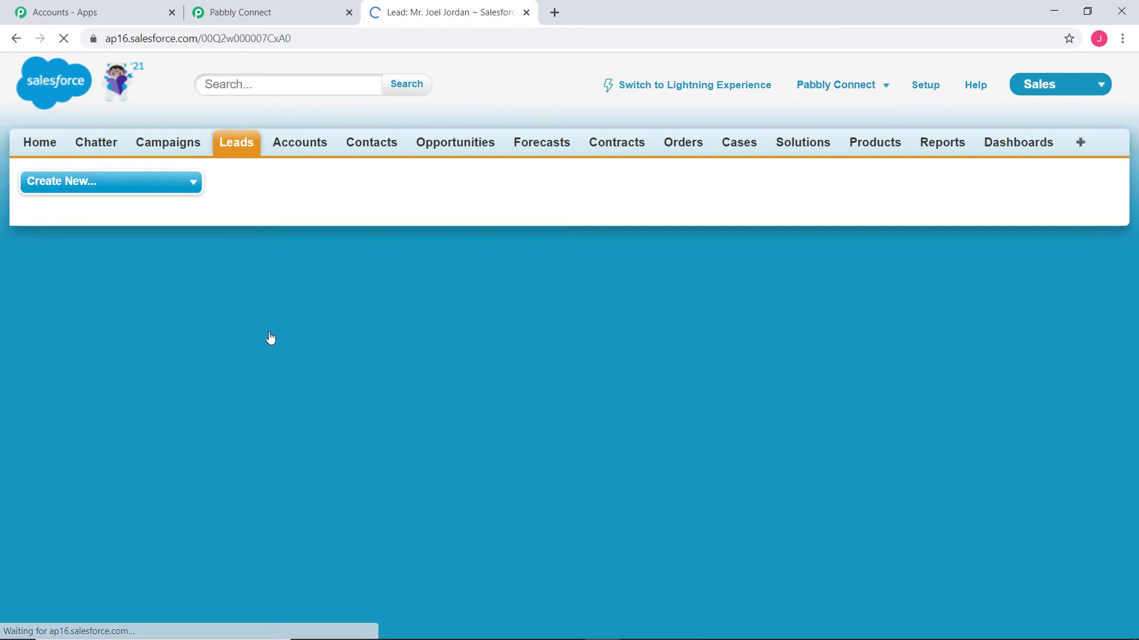
{"action": "scroll", "coordinate": [1020, 408], "scroll_direction": "down", "scroll_amount": 2}
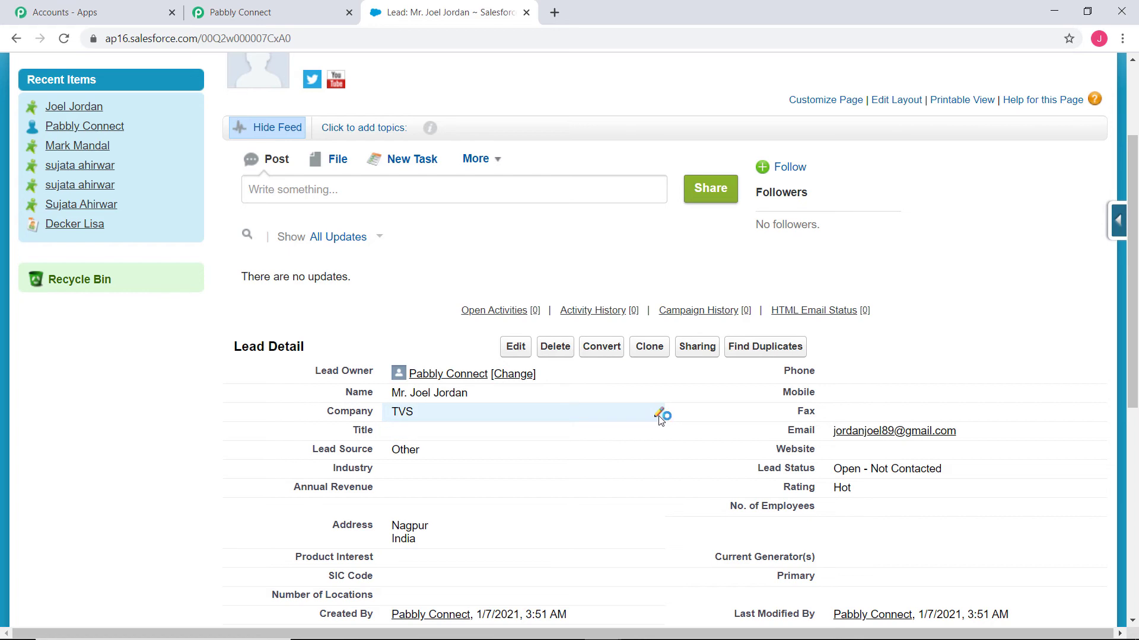
{"action": "scroll", "coordinate": [657, 418], "scroll_direction": "up", "scroll_amount": 3}
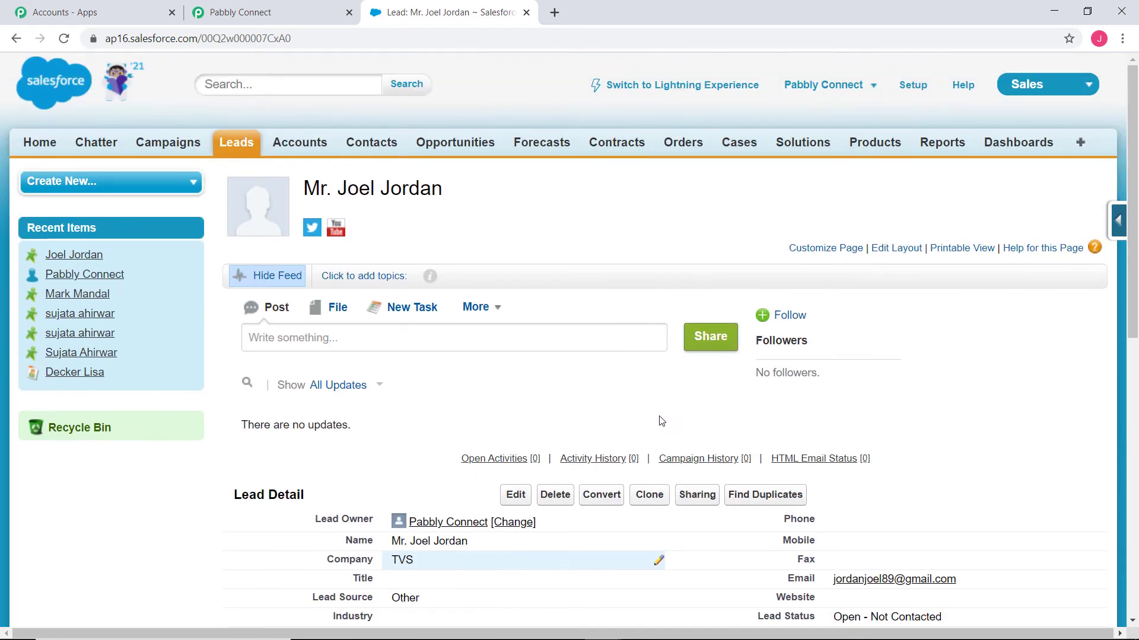
{"action": "left_click", "coordinate": [239, 147]}
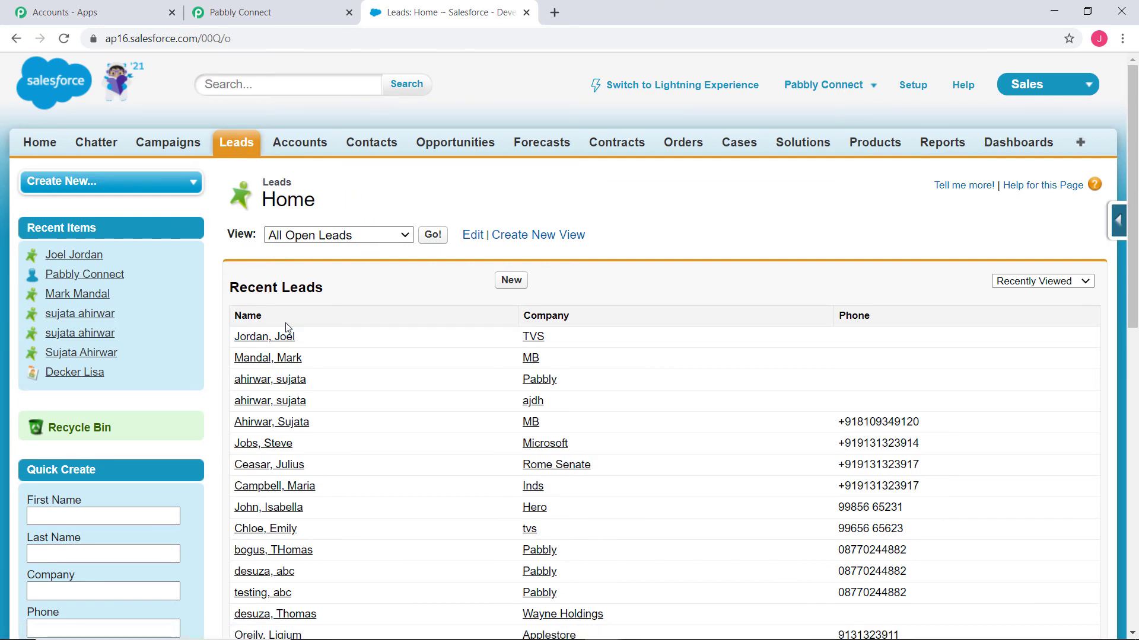
{"action": "left_click", "coordinate": [257, 334]}
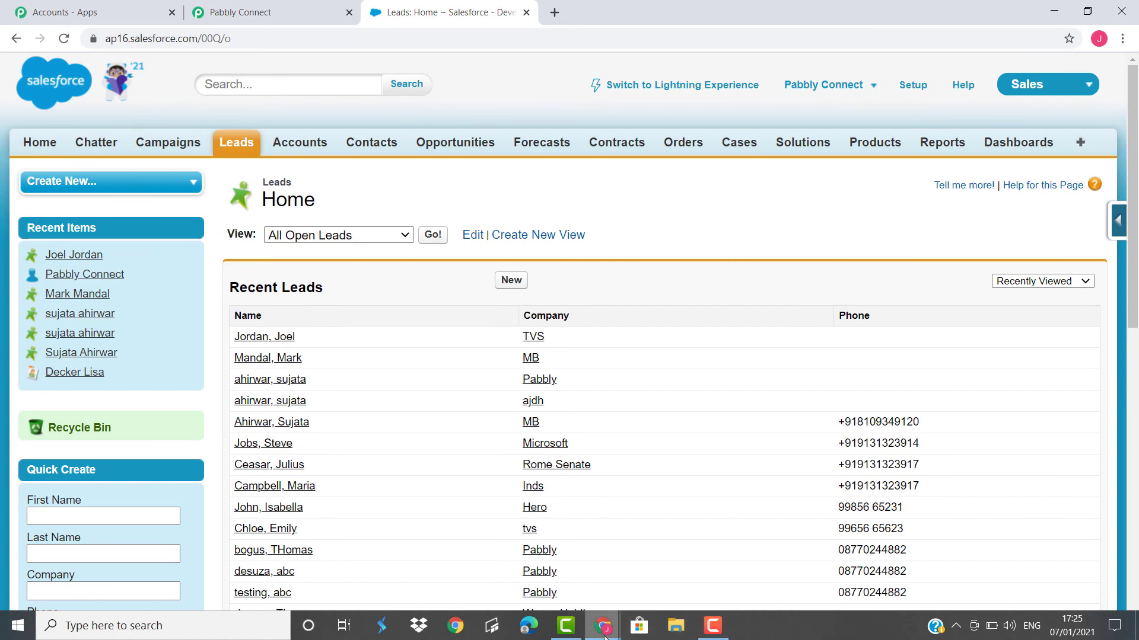
- Switch to the Lead Details sheet and enter a new lead's first and last name in row 3
{"action": "left_click", "coordinate": [603, 626]}
{"action": "left_click", "coordinate": [777, 554]}
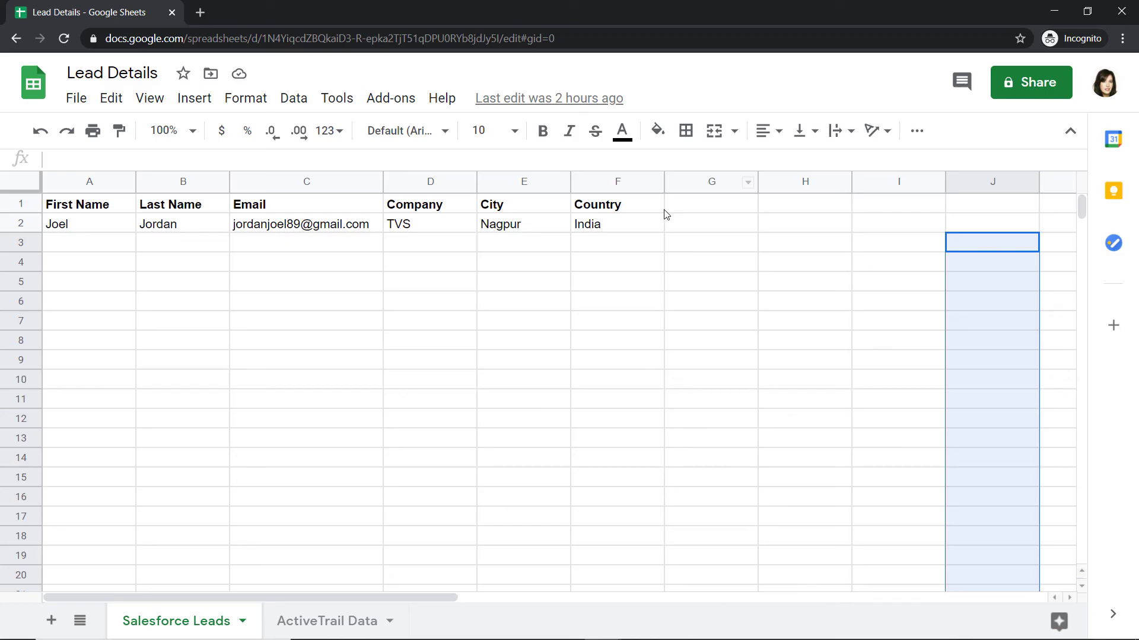
{"action": "left_click", "coordinate": [529, 269]}
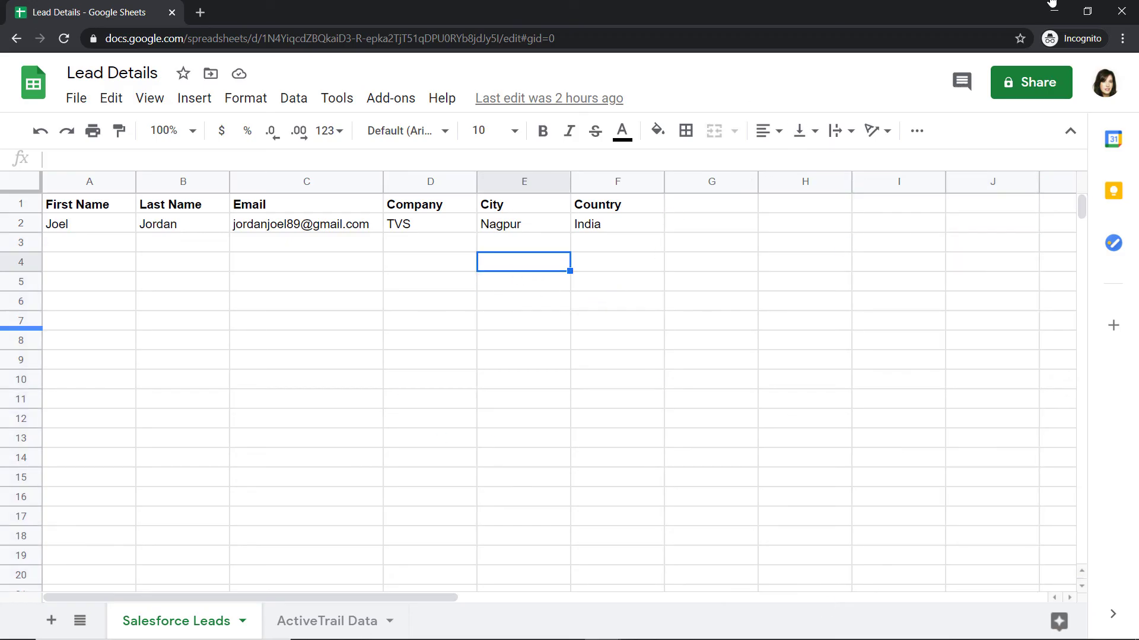
{"action": "left_click", "coordinate": [78, 244]}
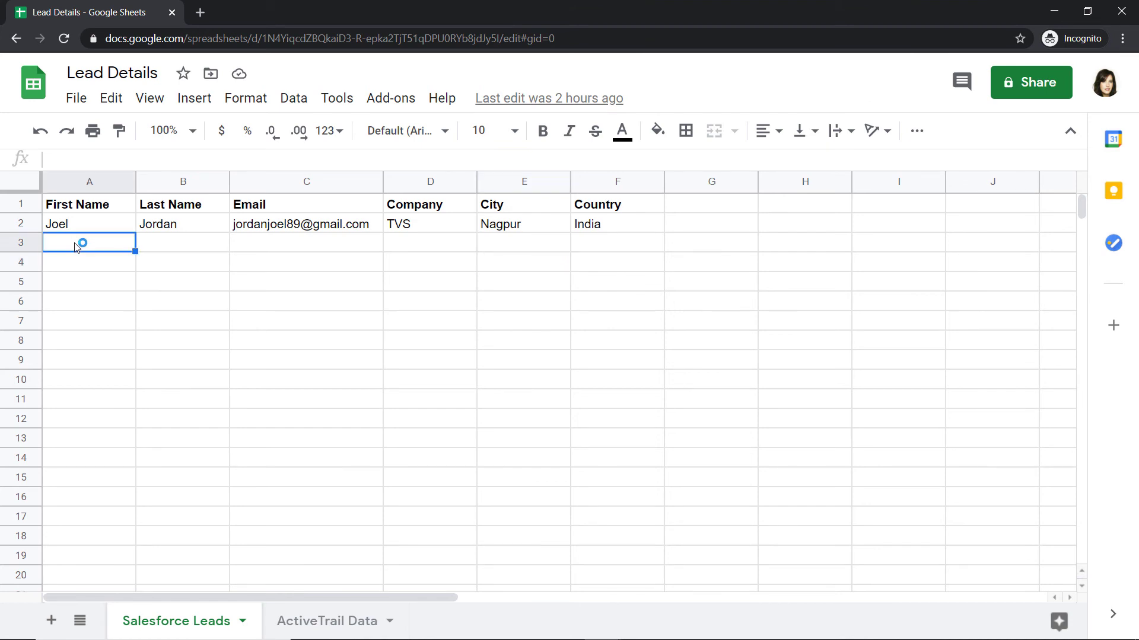
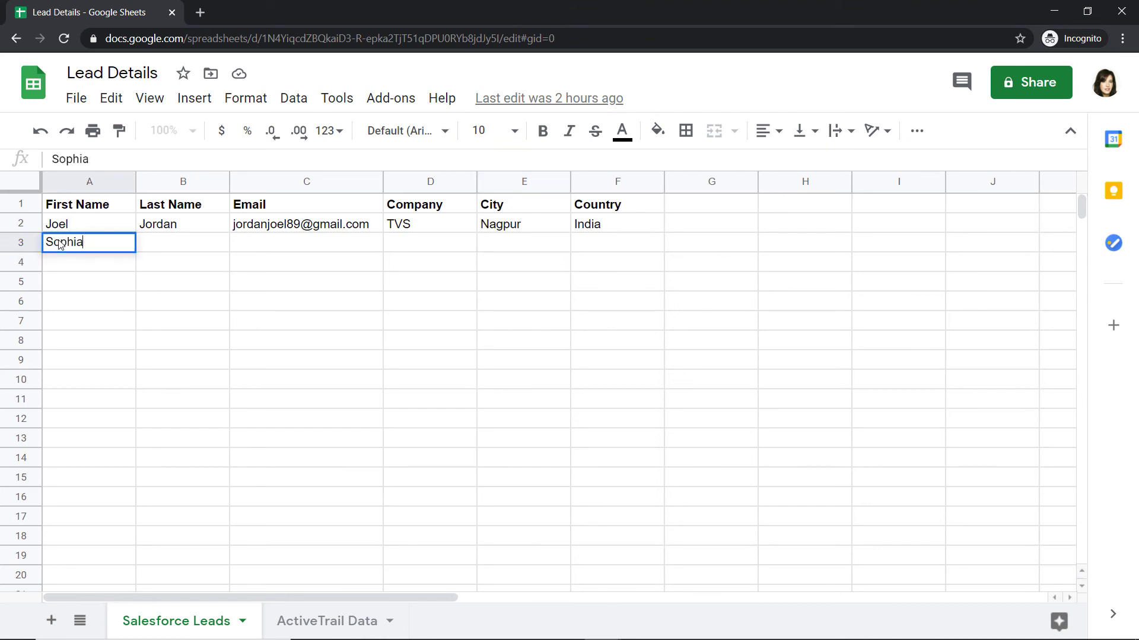
{"action": "key", "text": "Tab"}
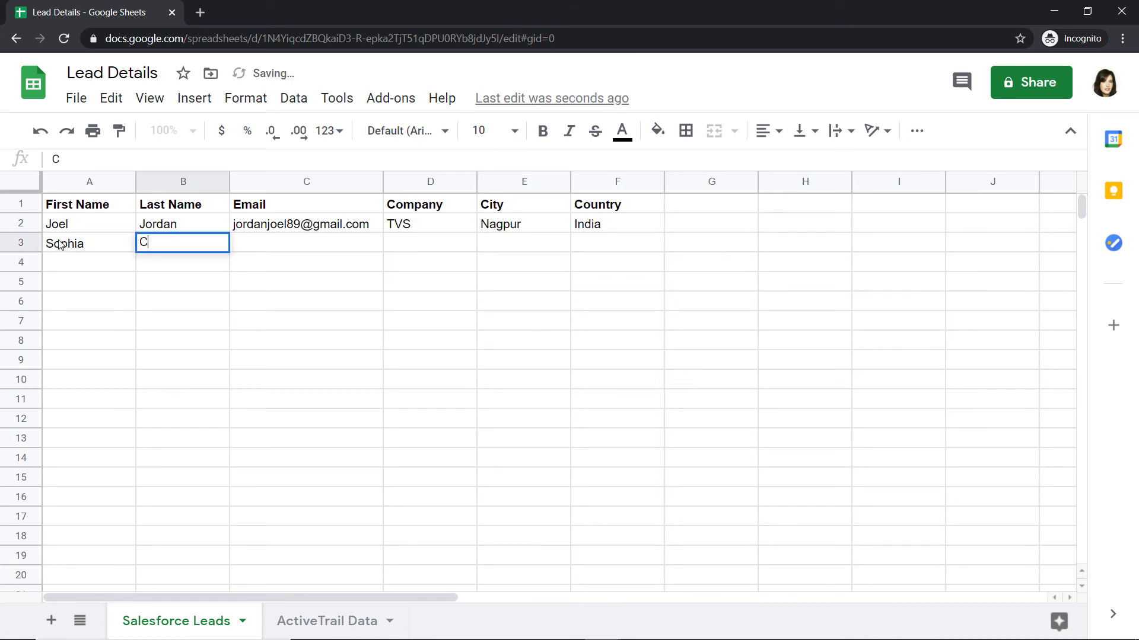
{"action": "key", "text": "Tab"}
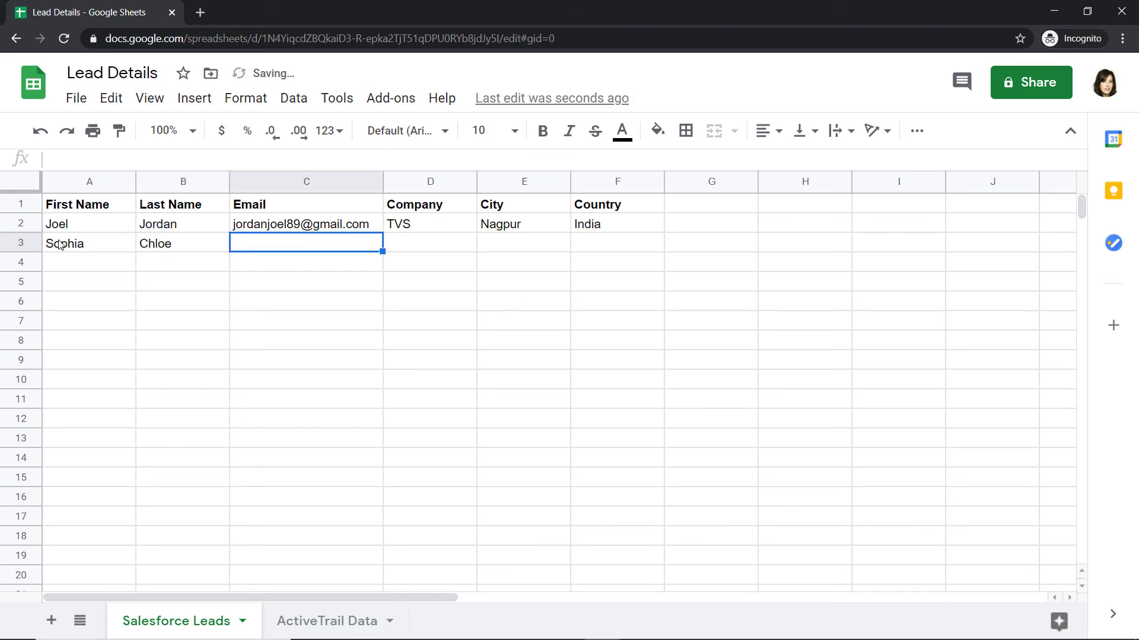
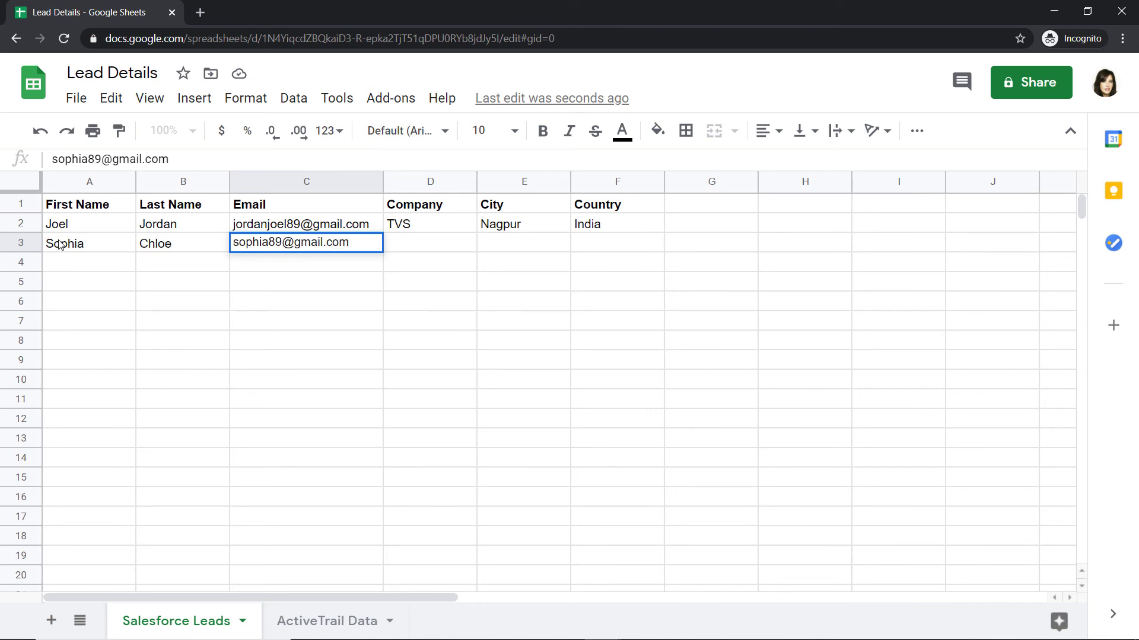
- Fill in row 3 with the lead's e-mail, company Magnet Brains, city Bhopal and country India
{"action": "key", "text": "Tab"}
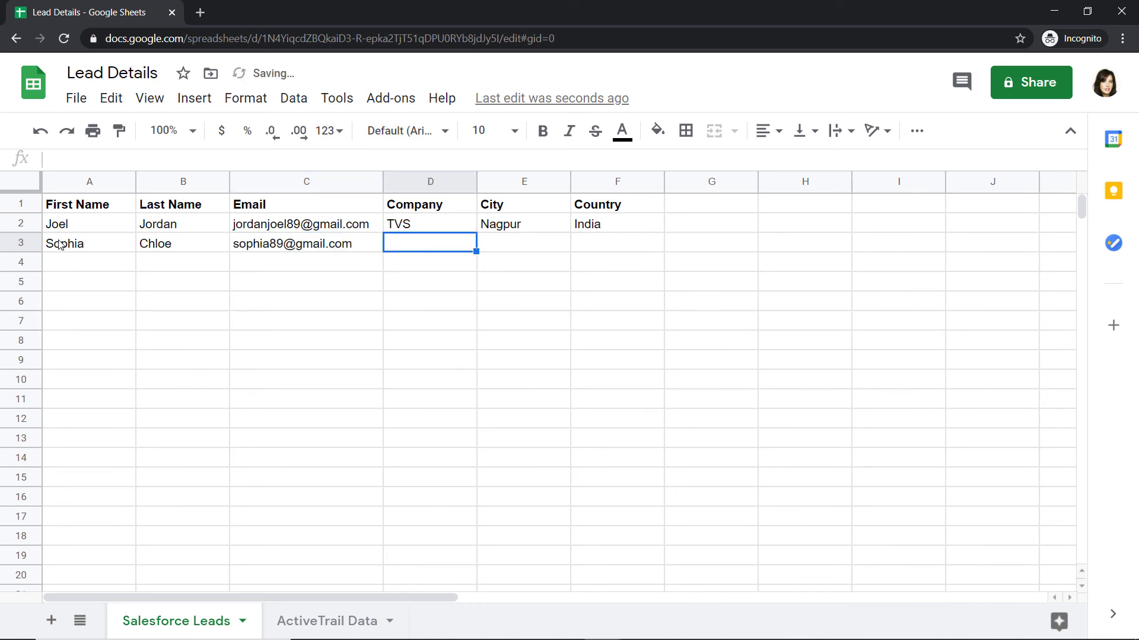
{"action": "type", "text": "Magnet"}
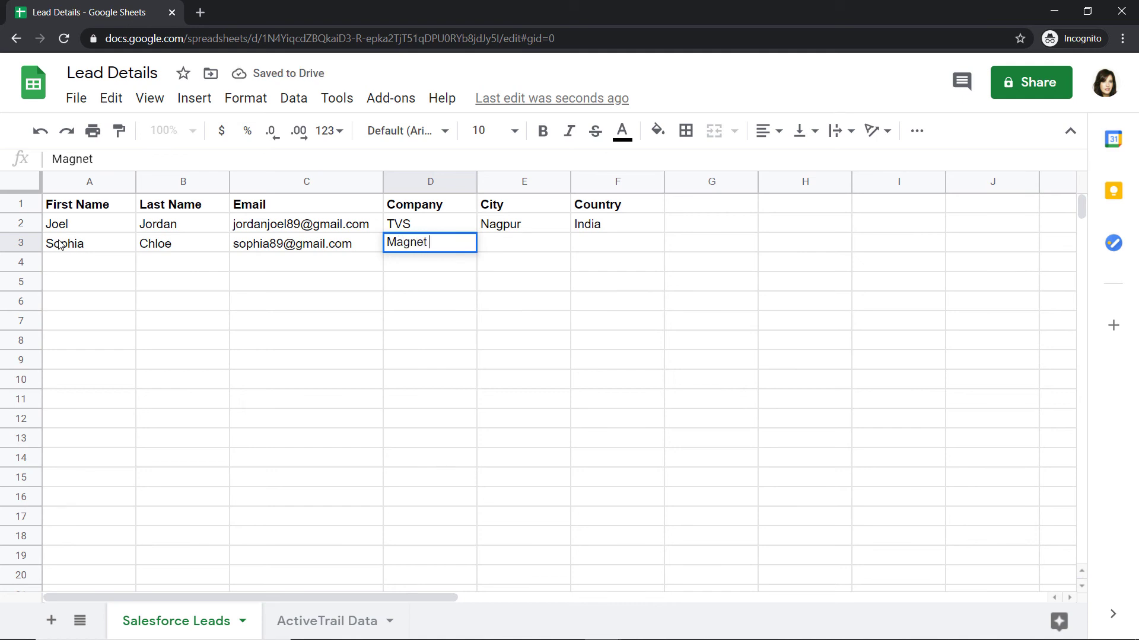
{"action": "type", "text": " Brains"}
{"action": "key", "text": "Tab"}
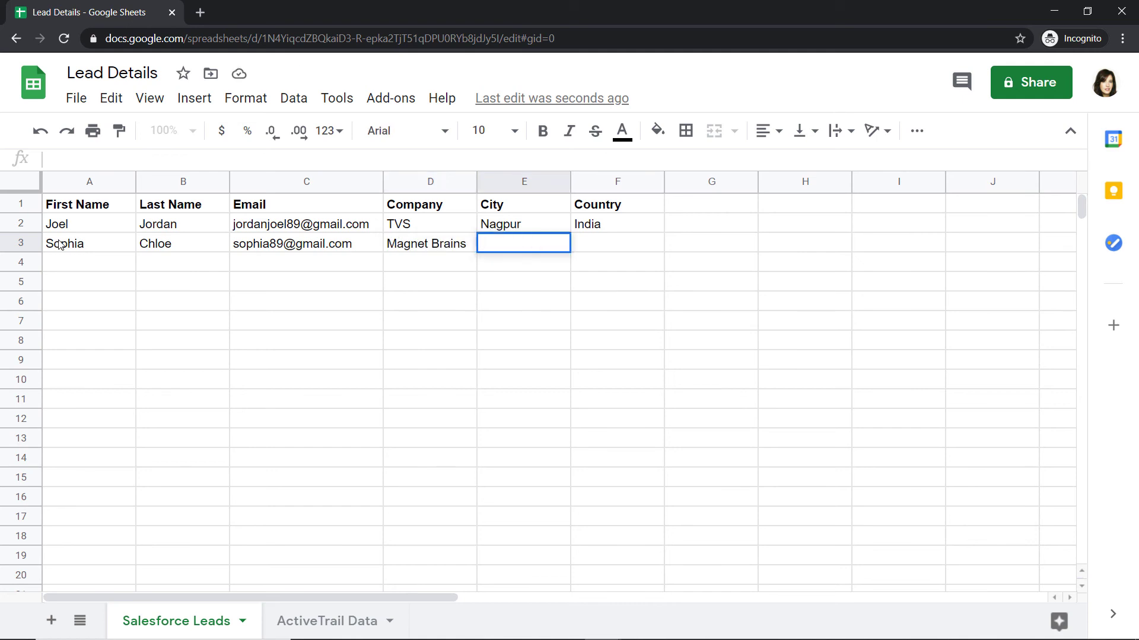
{"action": "type", "text": "Bhopal"}
{"action": "key", "text": "Tab"}
{"action": "type", "text": "India"}
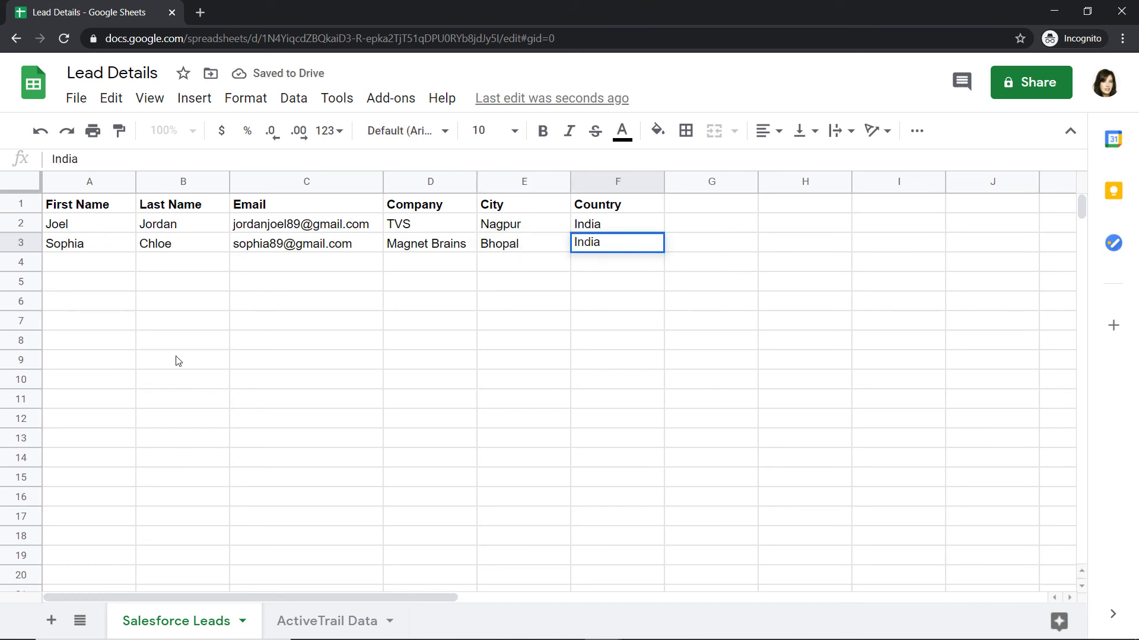
- Commit the row 3 entry, switch to Salesforce and reload the Leads home page to check for the new lead
{"action": "left_click", "coordinate": [274, 339]}
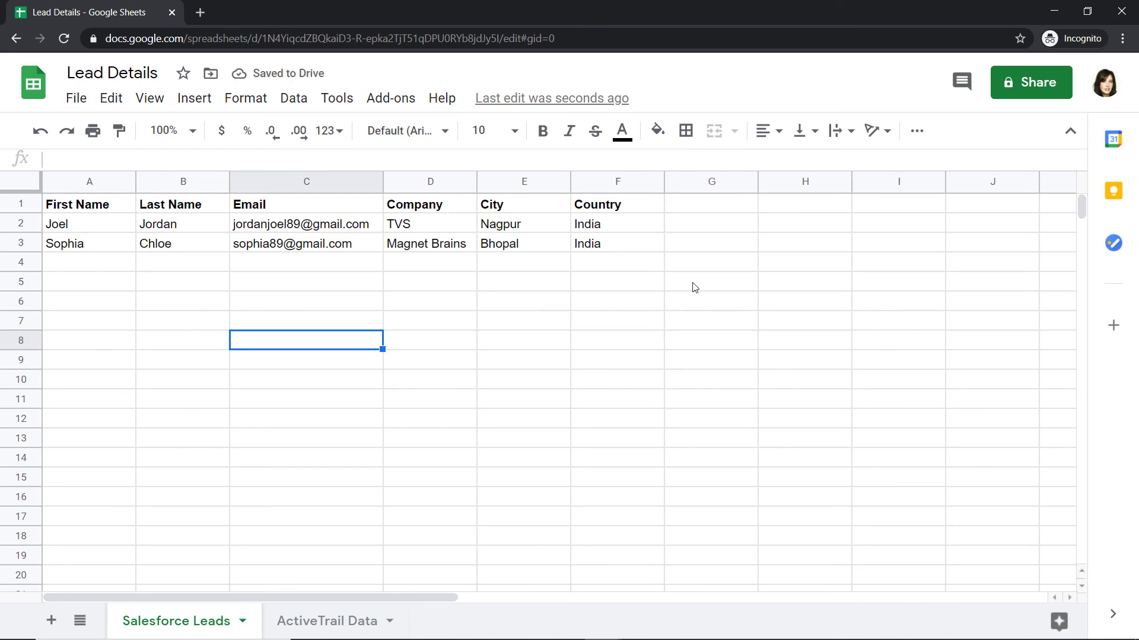
{"action": "key", "text": "alt+Tab"}
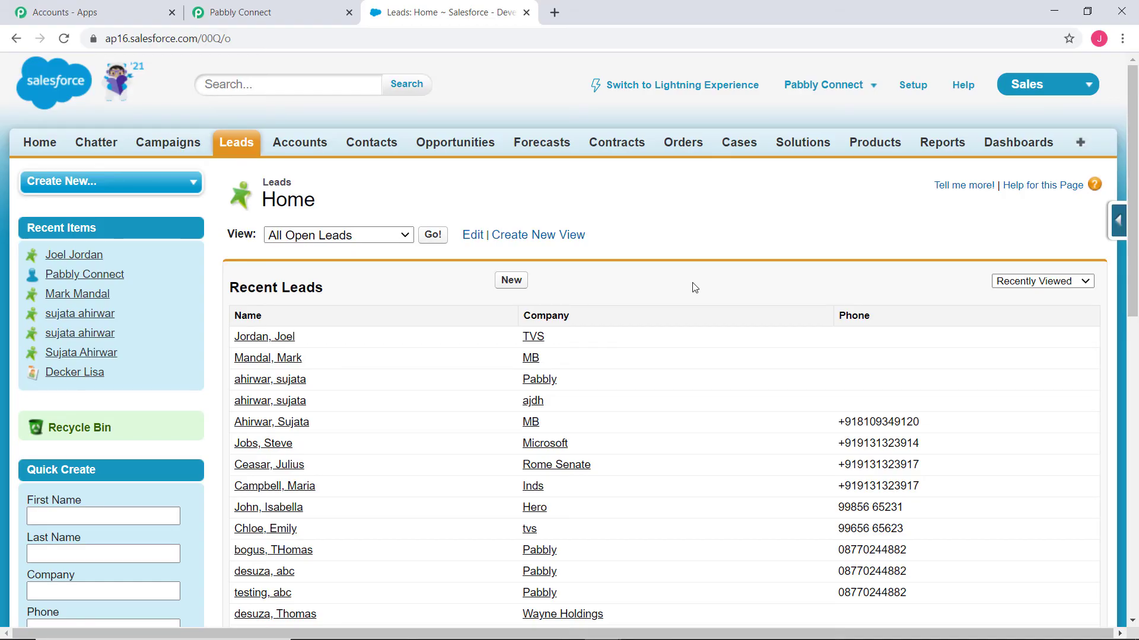
{"action": "left_click", "coordinate": [64, 38]}
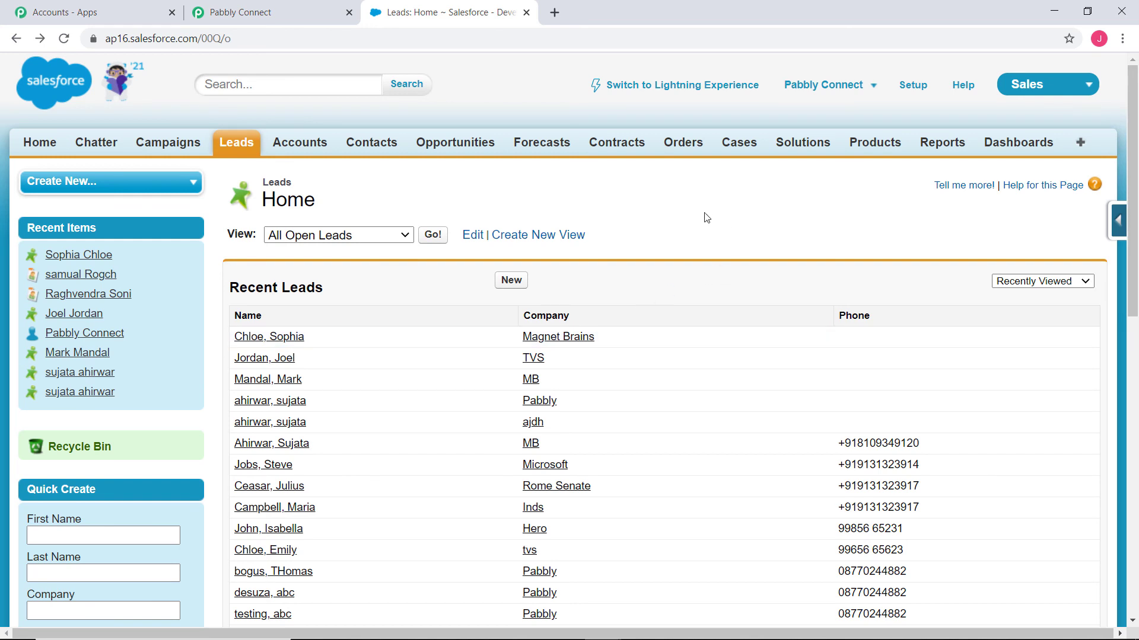
- Return to the Pabbly Connect workflow and review the Google Sheets trigger's webhook settings and response
{"action": "left_click", "coordinate": [249, 12]}
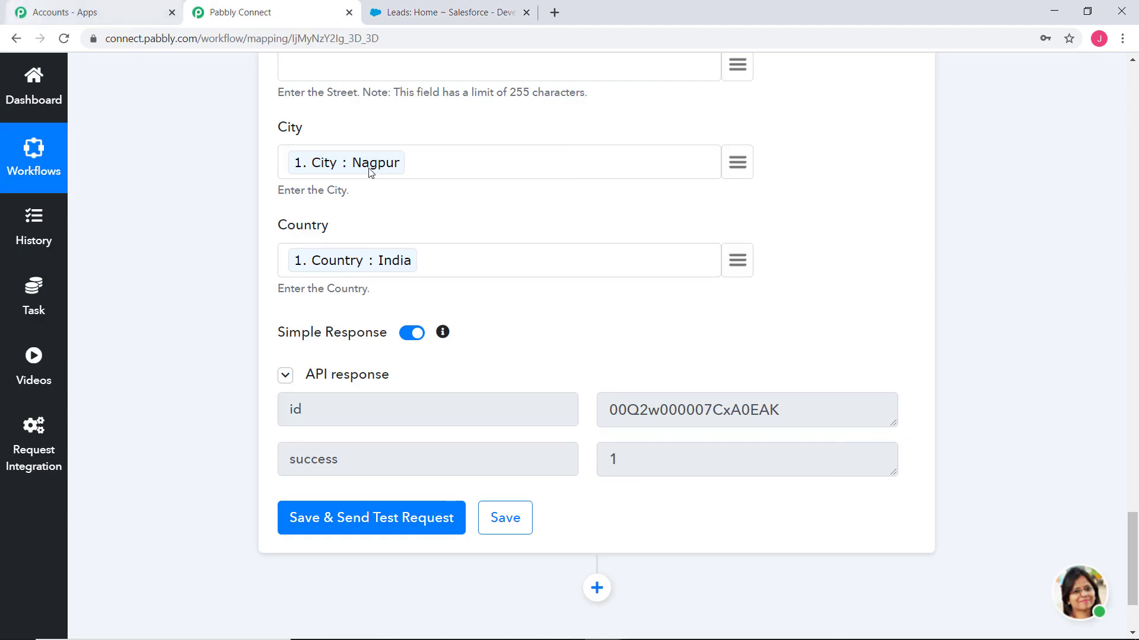
{"action": "scroll", "coordinate": [1025, 373], "scroll_direction": "up", "scroll_amount": 20}
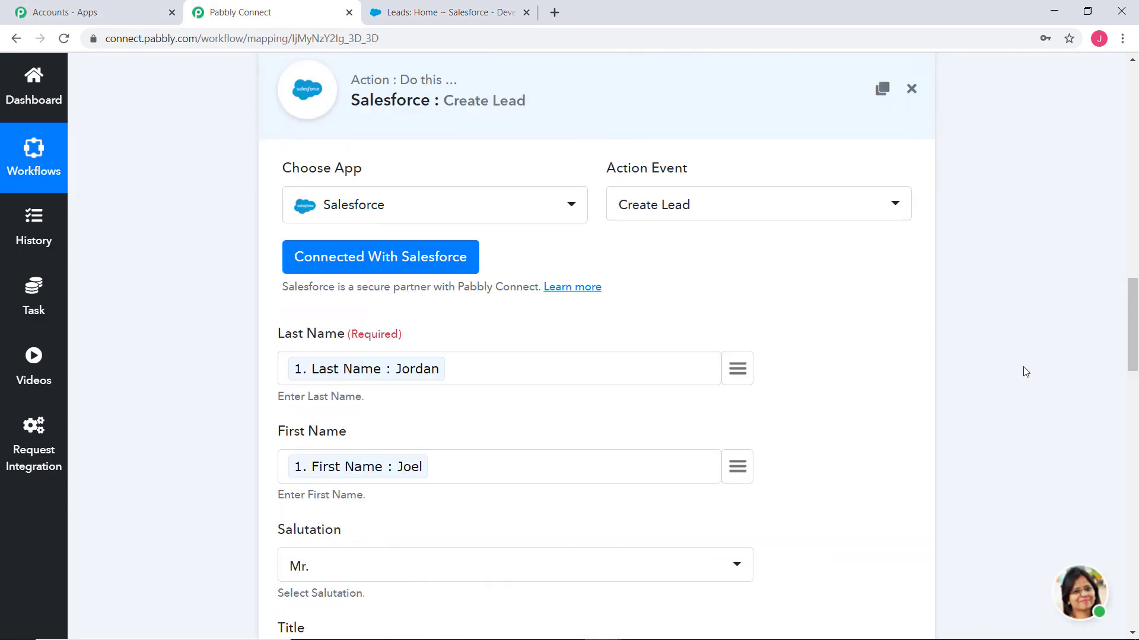
{"action": "scroll", "coordinate": [1087, 300], "scroll_direction": "up", "scroll_amount": 15}
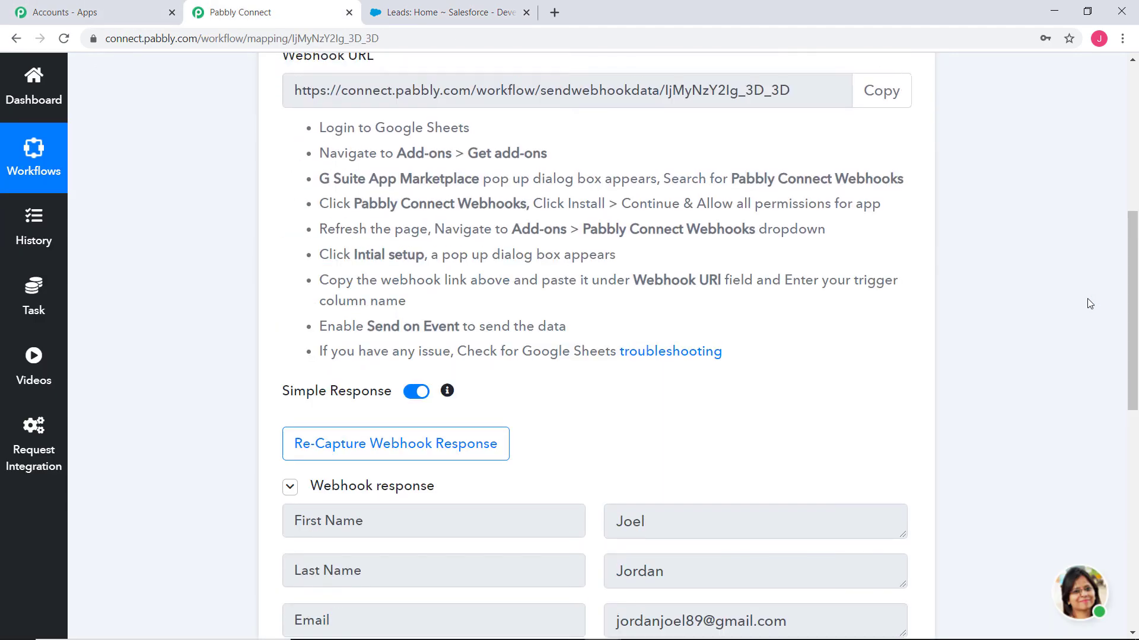